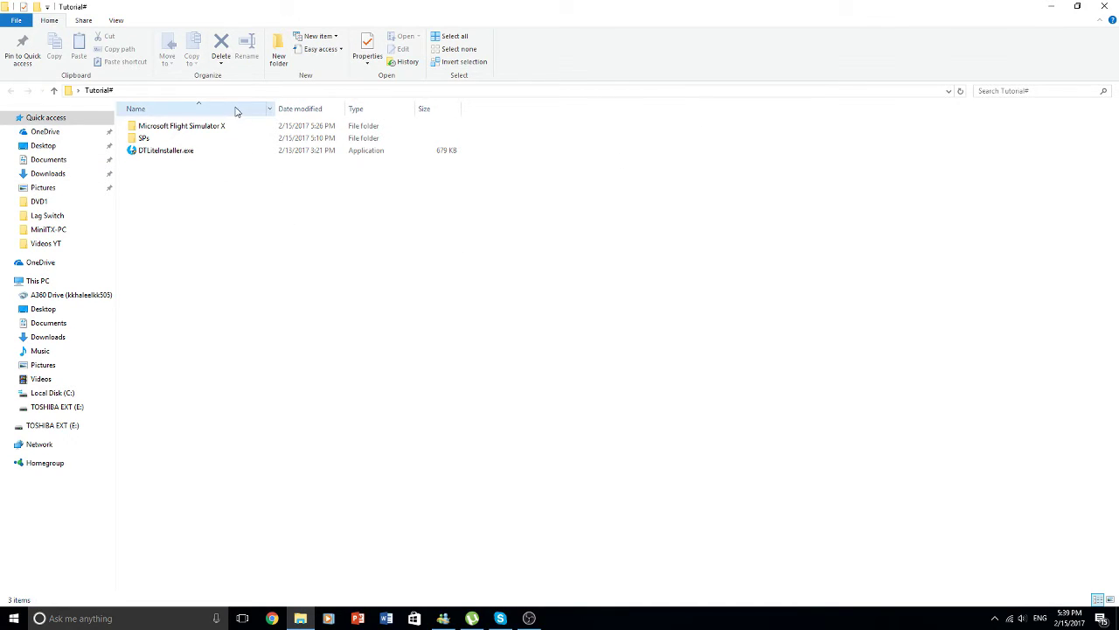
- Look inside the SPs folder, then return to the Tutorial# folder
click(259, 141)
double_click(259, 142)
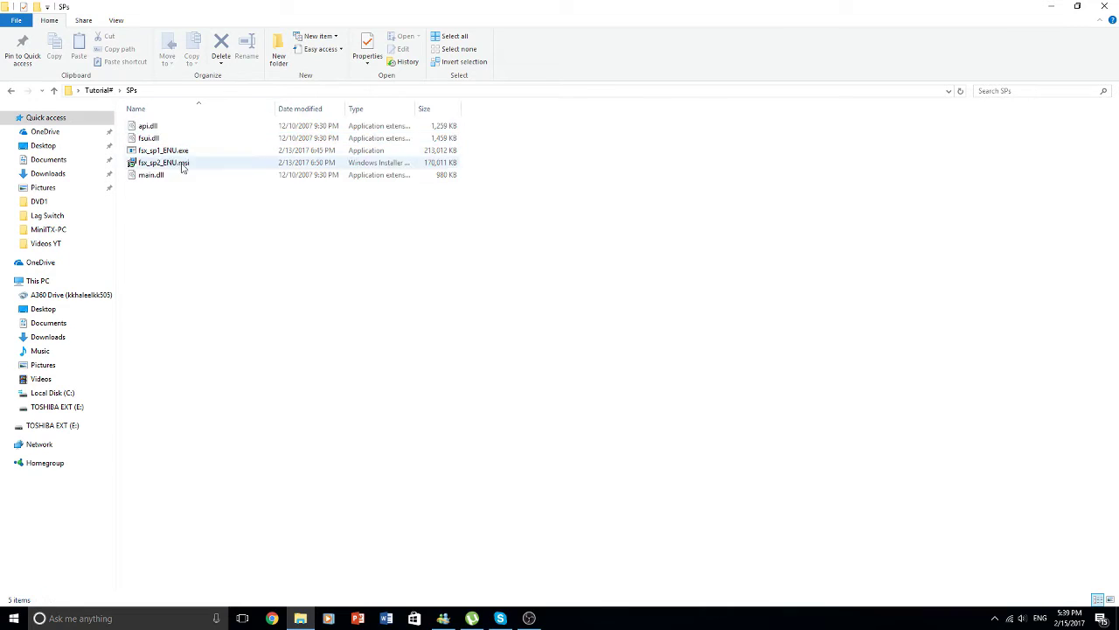
click(98, 90)
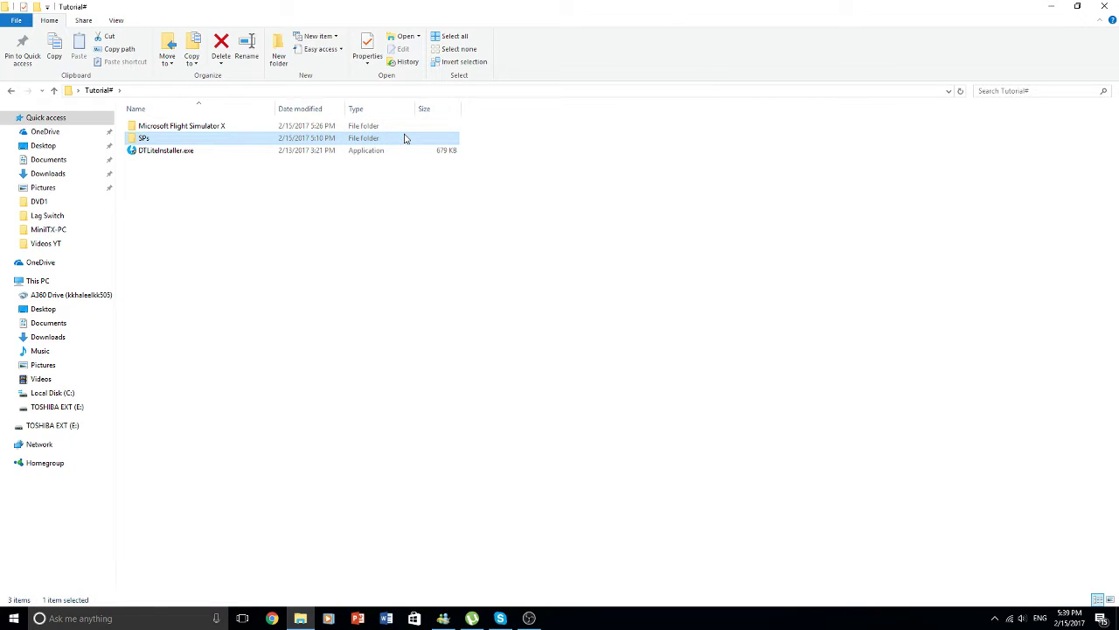
click(545, 216)
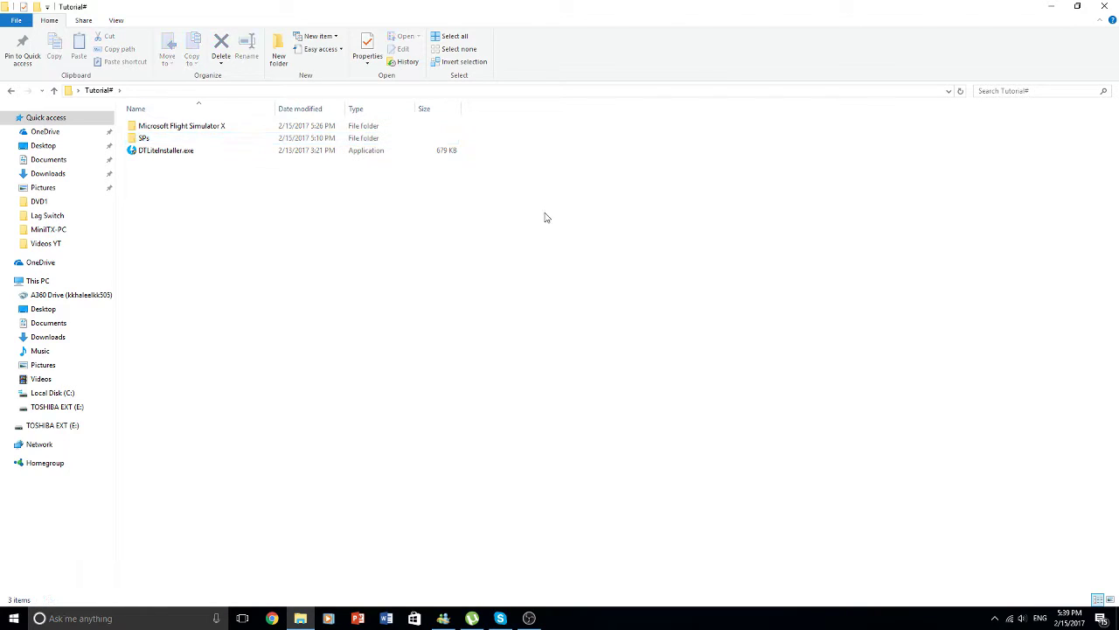
- Run the DAEMON Tools Lite installer with the free ad-supported license and download its setup files
double_click(446, 152)
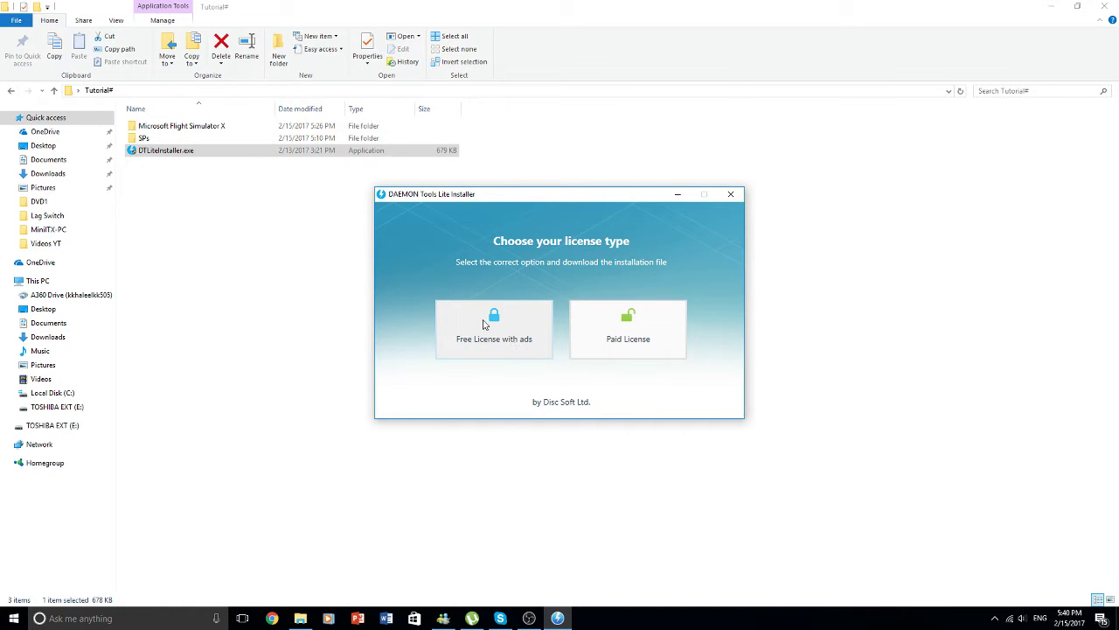
click(487, 329)
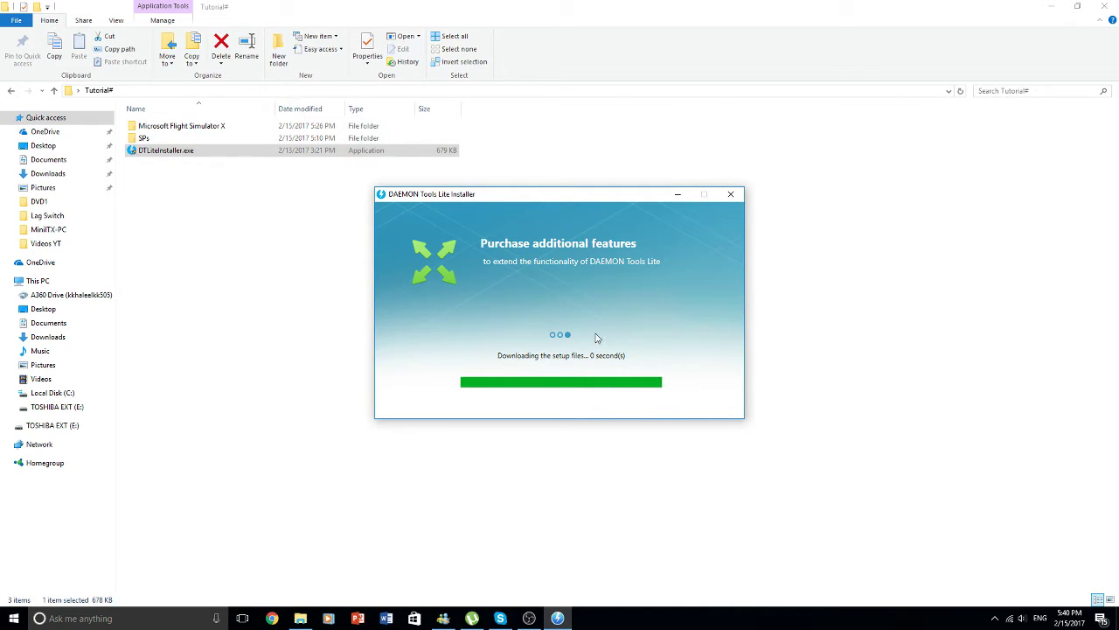
click(575, 400)
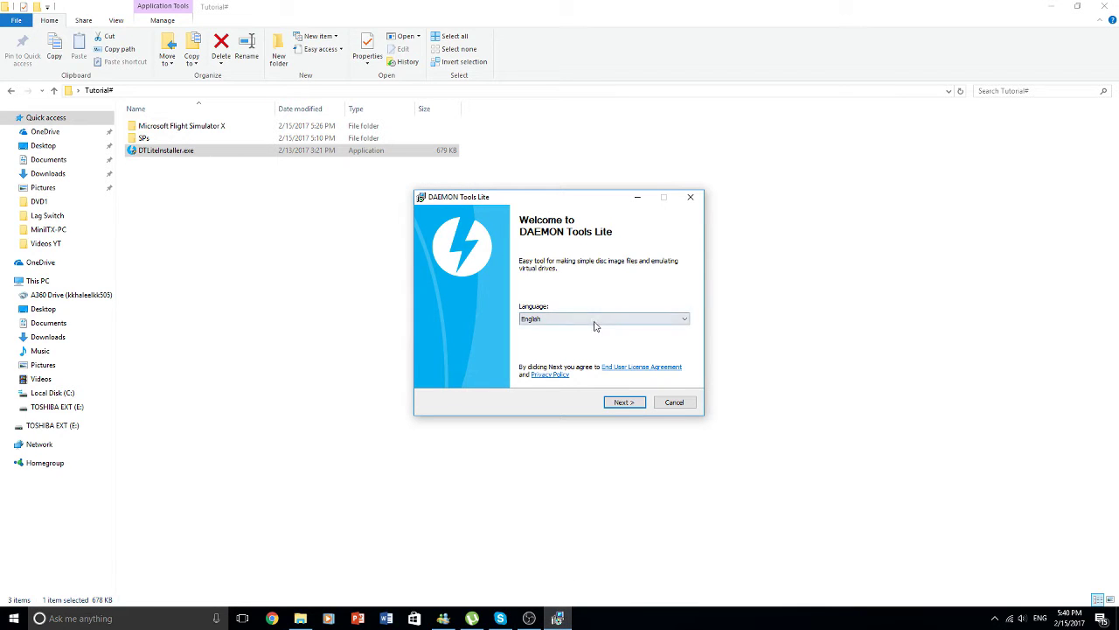
- Keep English as the setup language and accept the free license type
click(635, 407)
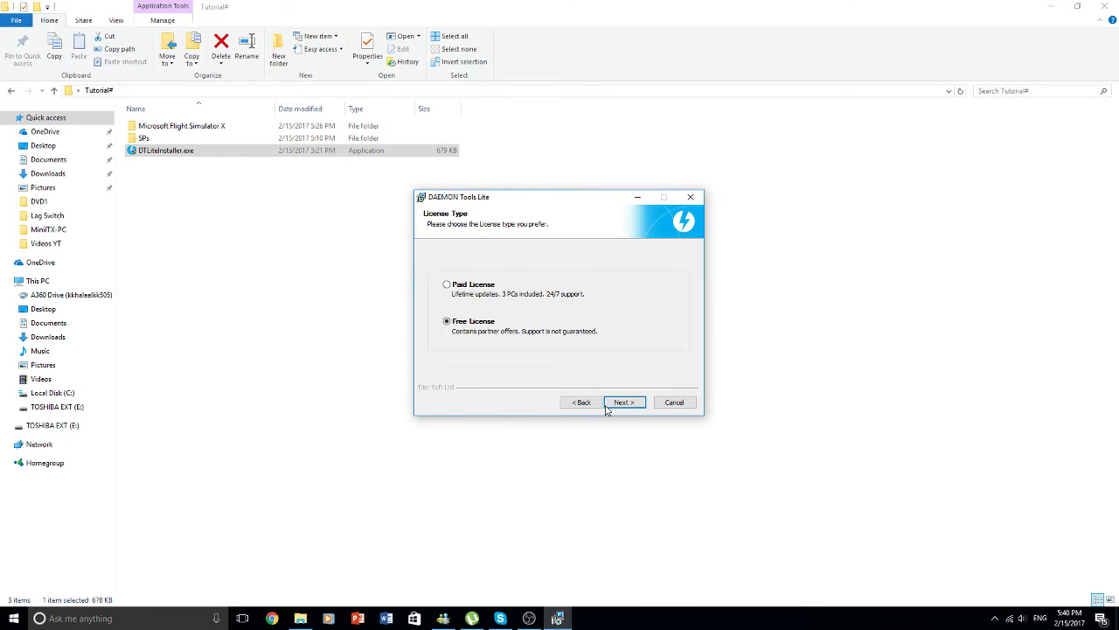
click(617, 401)
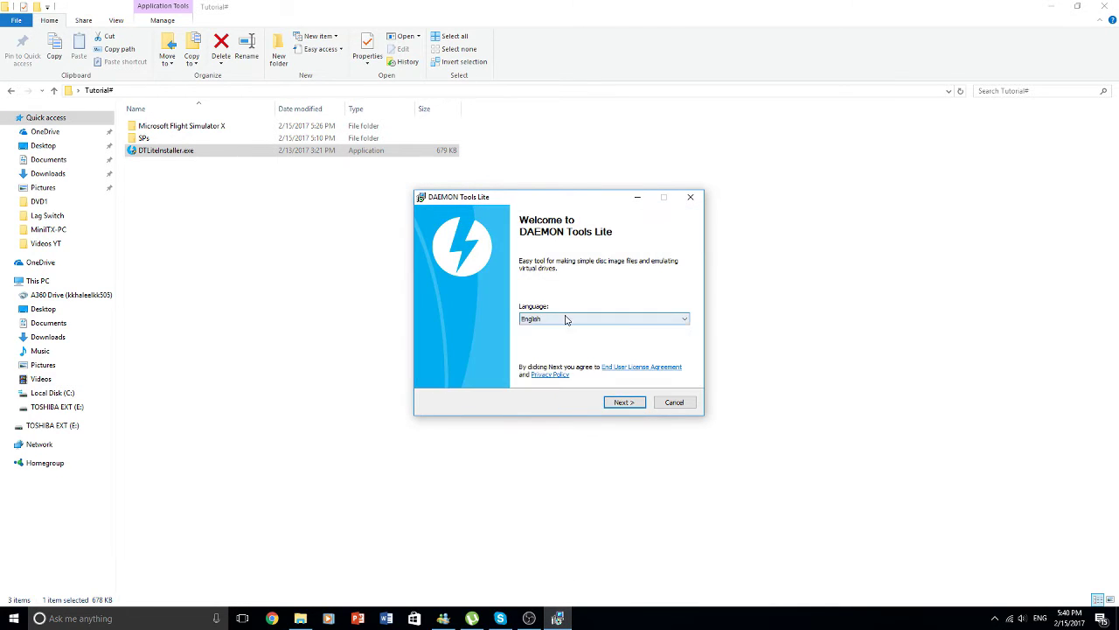
click(566, 319)
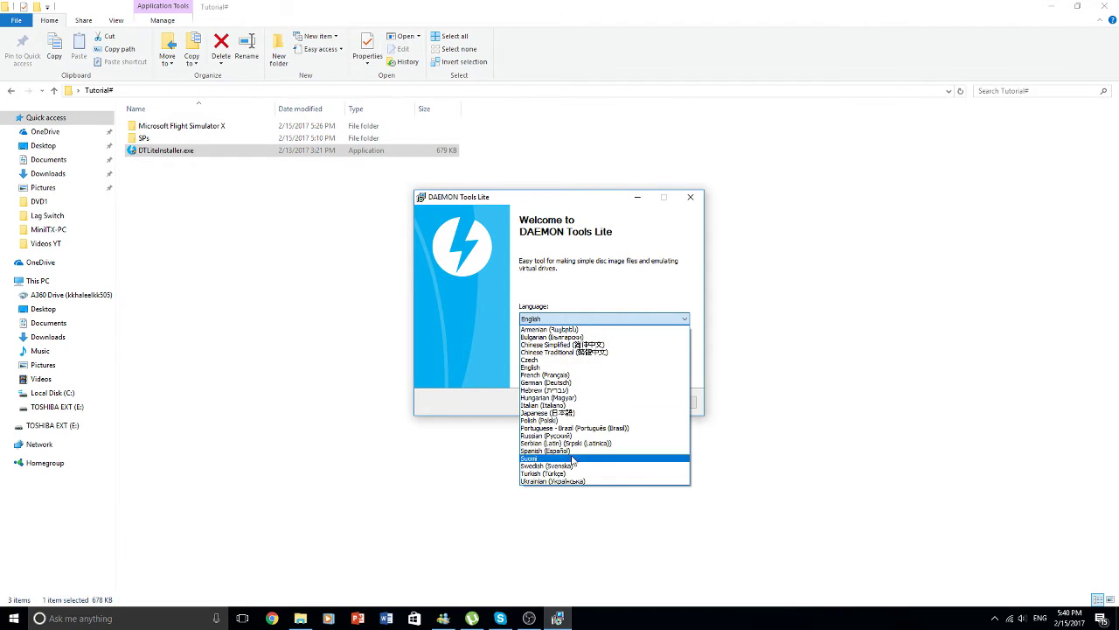
click(568, 368)
click(625, 403)
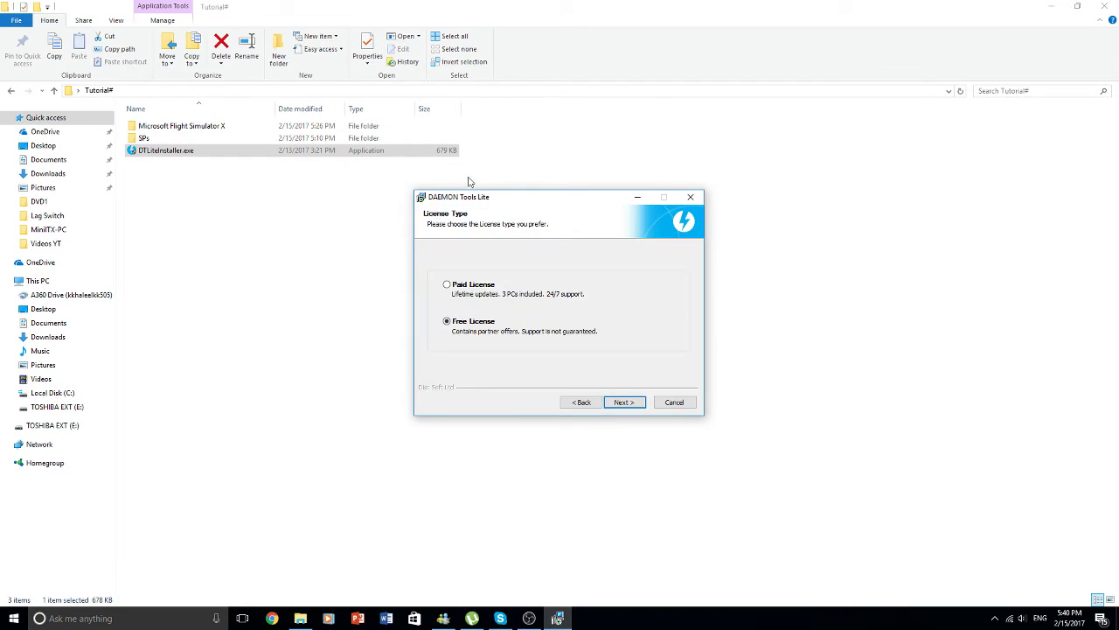
click(622, 402)
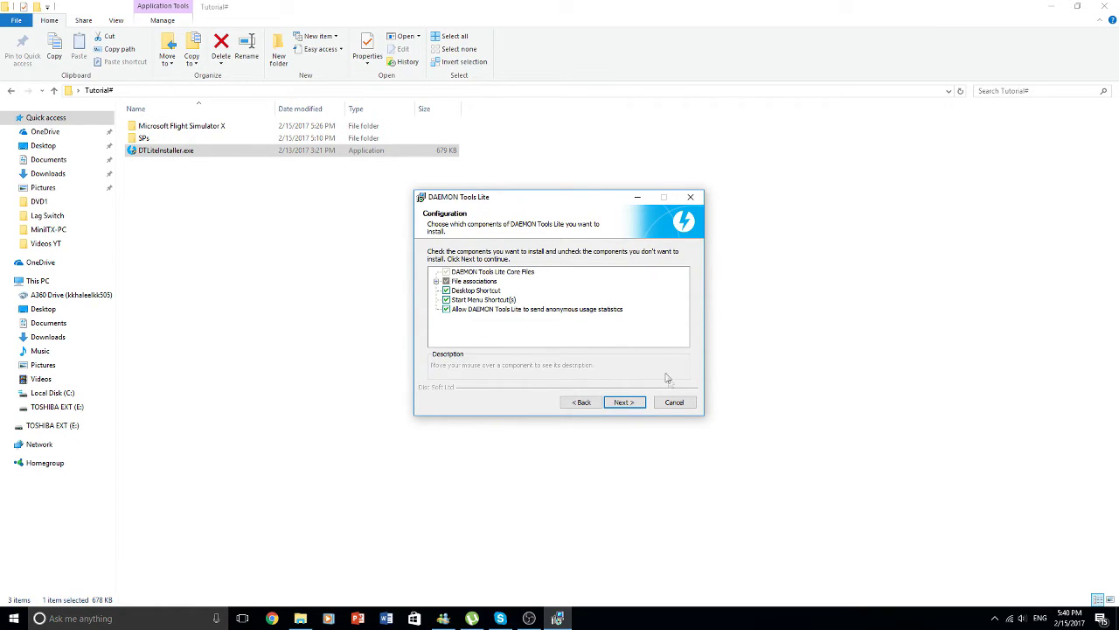
- Leave usage statistics on, decline the McAfee WebAdvisor offer, and reach the install location page
click(525, 311)
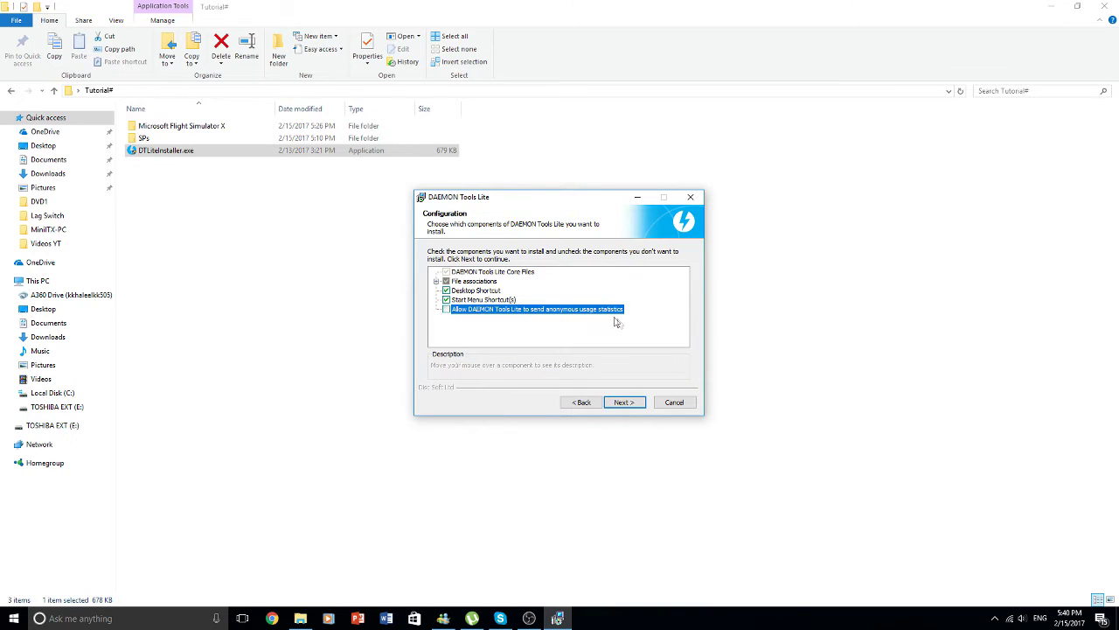
click(446, 309)
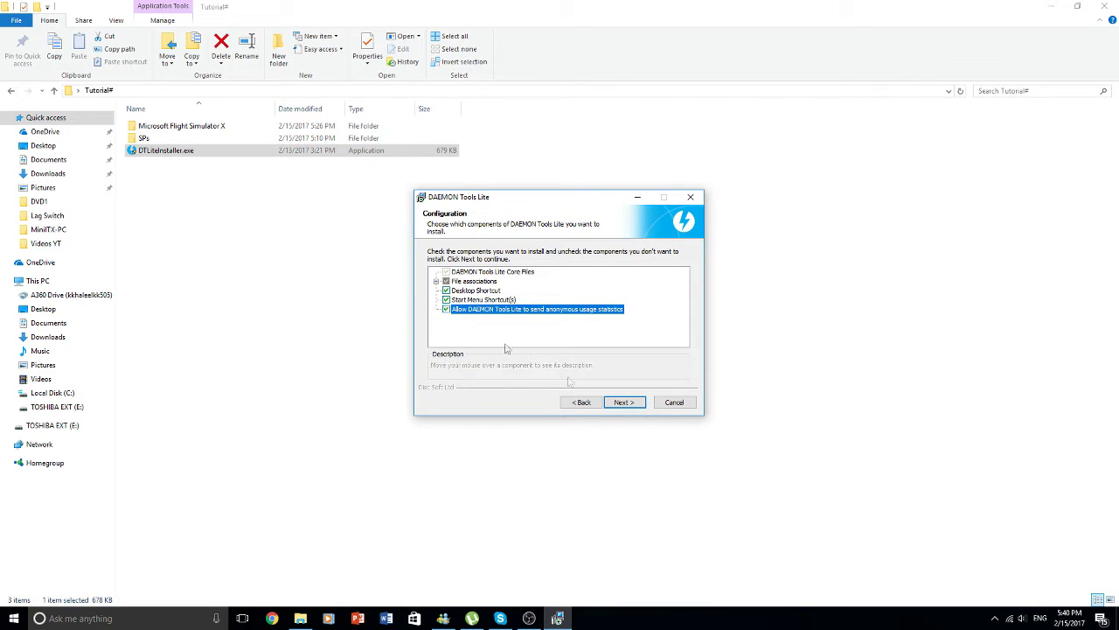
click(639, 403)
click(425, 334)
click(635, 406)
click(449, 336)
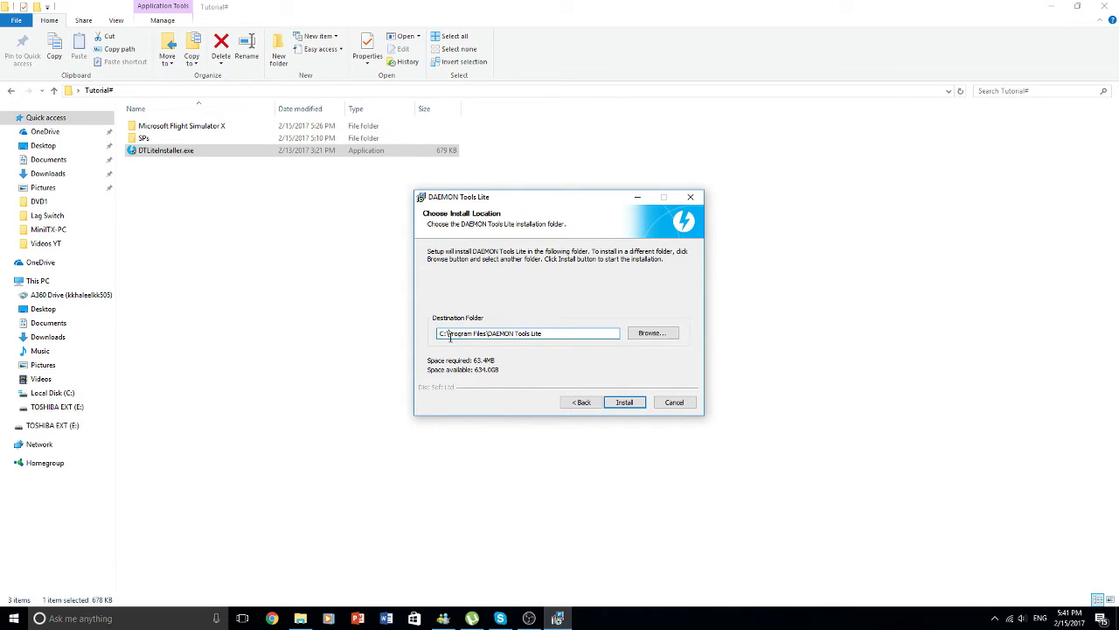
- Install DAEMON Tools Lite into the default folder, moving the installer window up and left
click(633, 403)
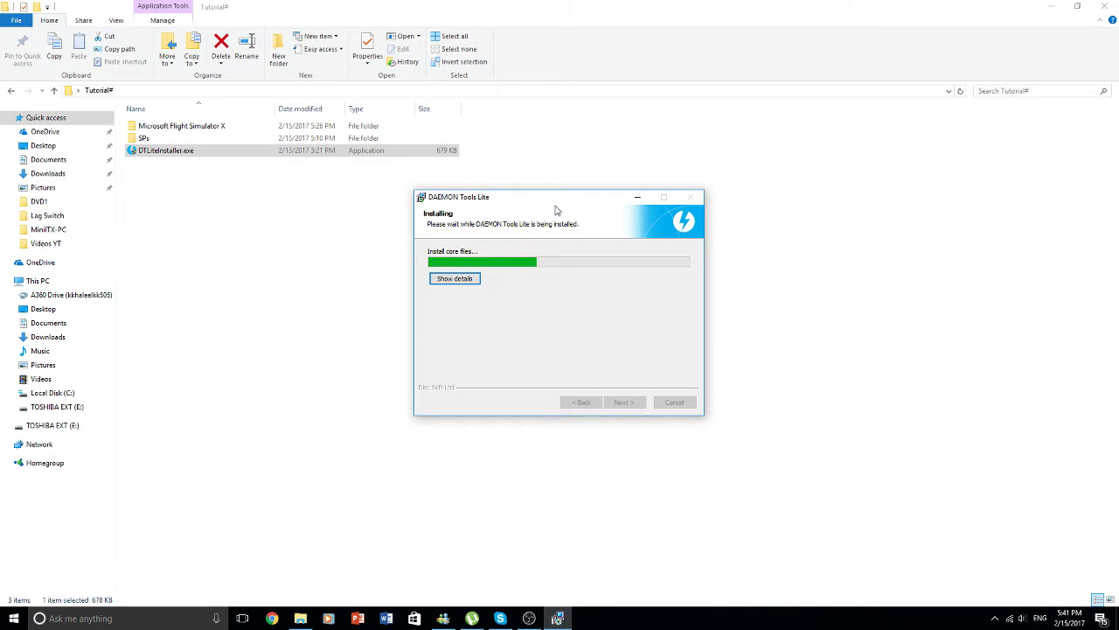
drag(554, 210, 554, 206)
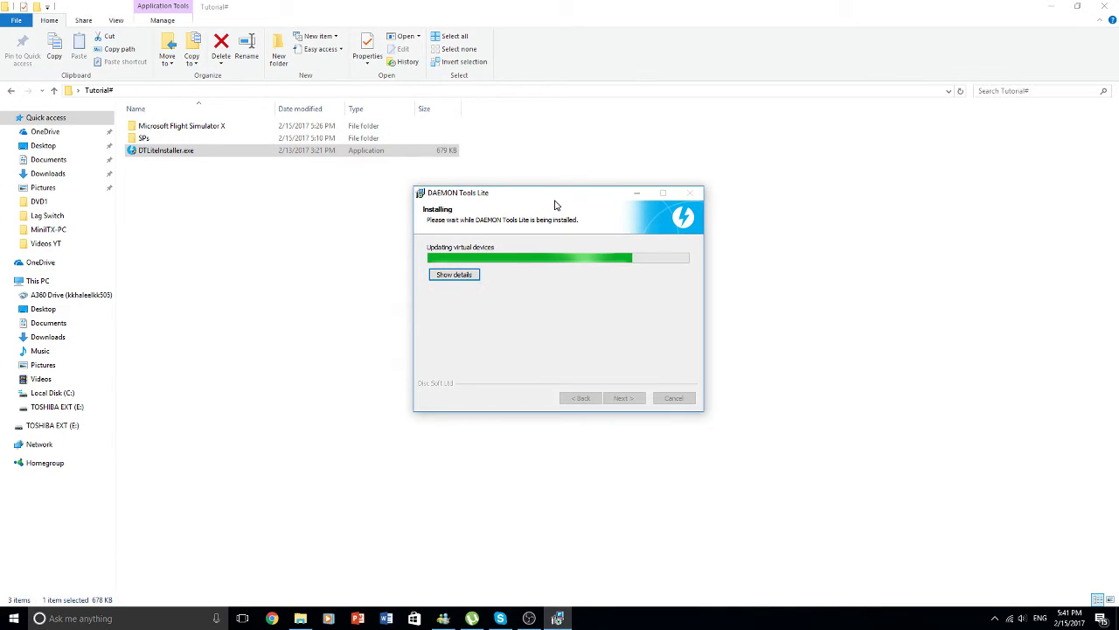
drag(555, 206, 541, 122)
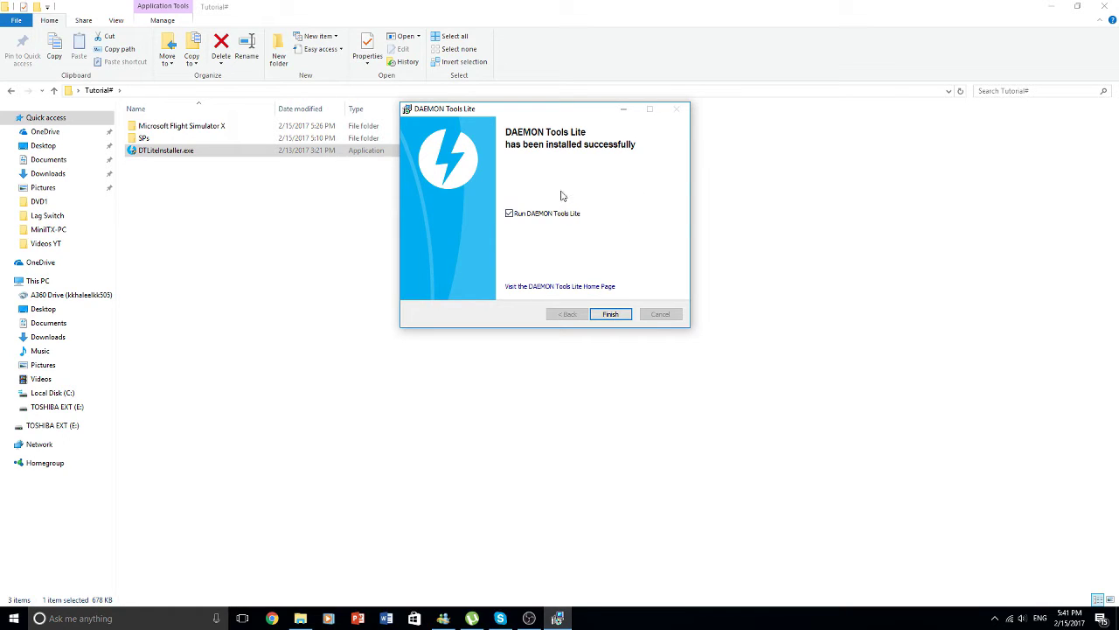
- Finish setup, close the DAEMON Tools web page, and tile DAEMON Tools Lite beside File Explorer
click(614, 316)
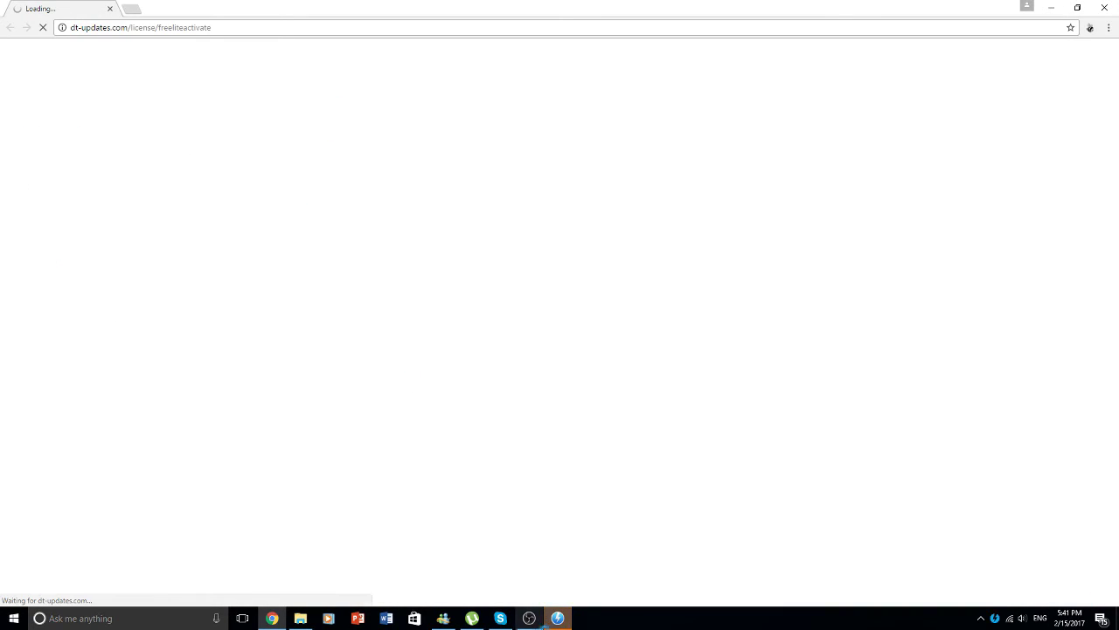
click(1104, 8)
drag(394, 125, 2, 2)
drag(682, 2, 1118, 131)
drag(472, 17, 2, 2)
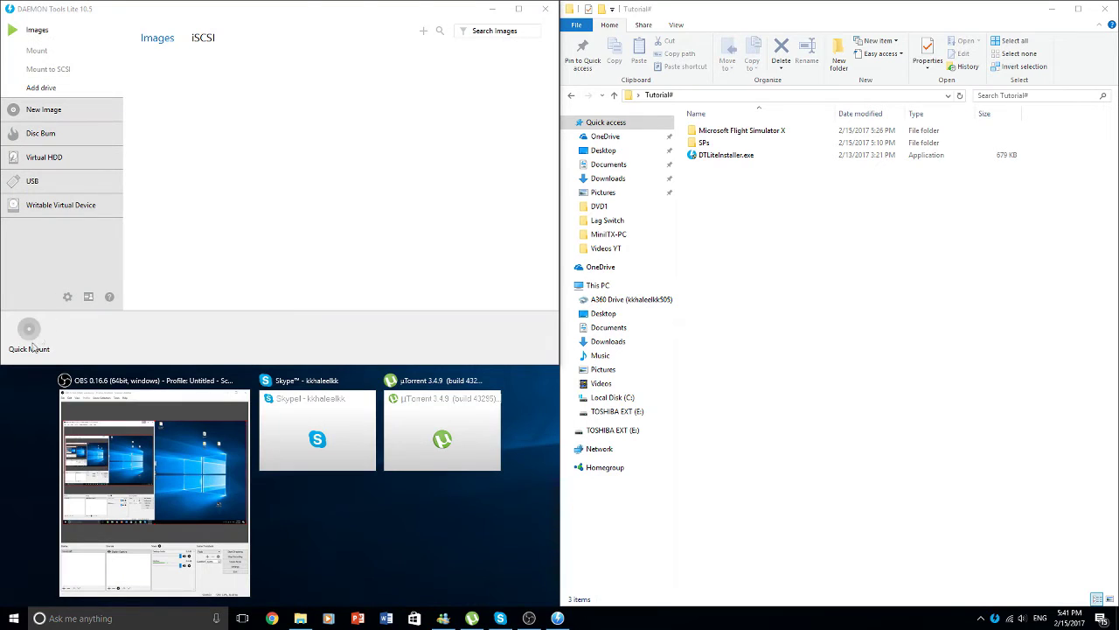
- Mount Microsoft Flight Simulator X\DVD1\rzr-fsxf.iso in DAEMON Tools Lite as FSX Disk 1
click(770, 354)
double_click(730, 132)
click(710, 143)
double_click(711, 143)
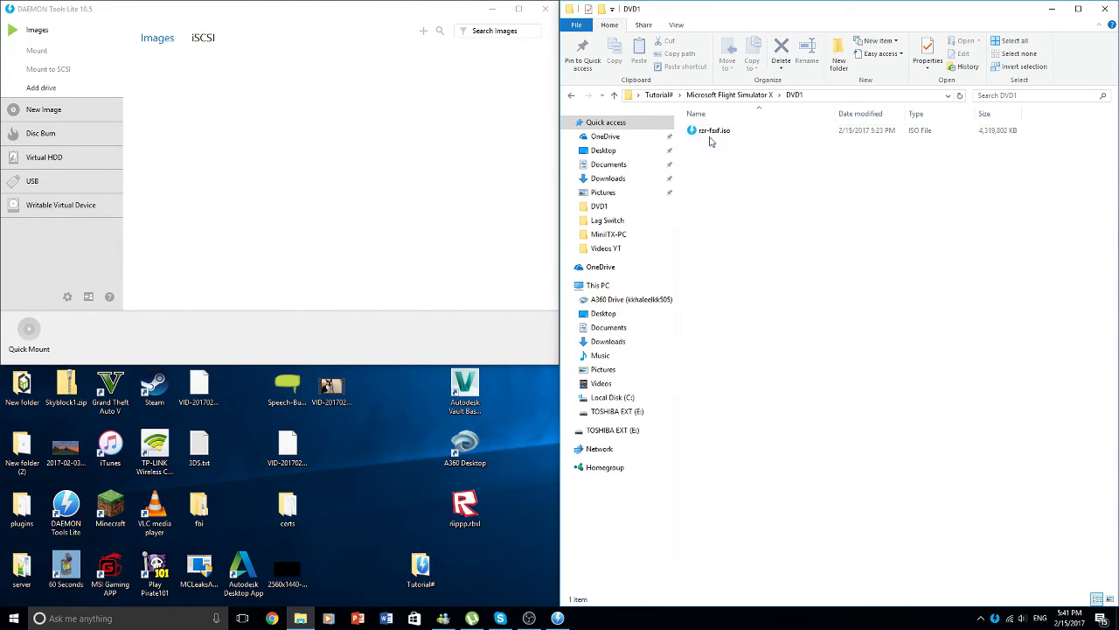
click(711, 133)
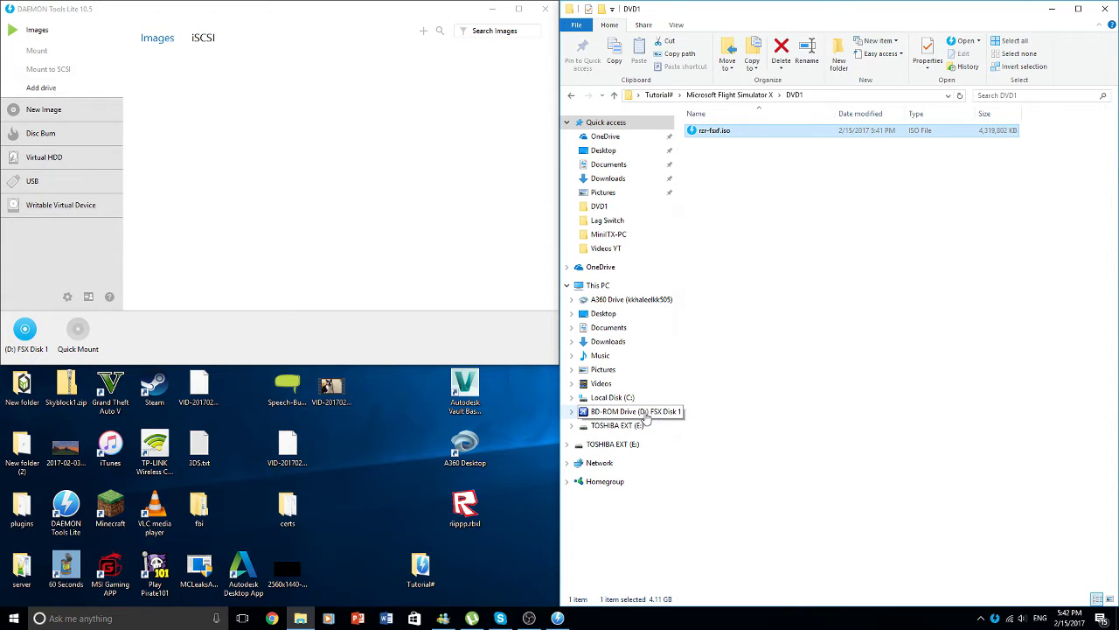
mouse_move(13, 356)
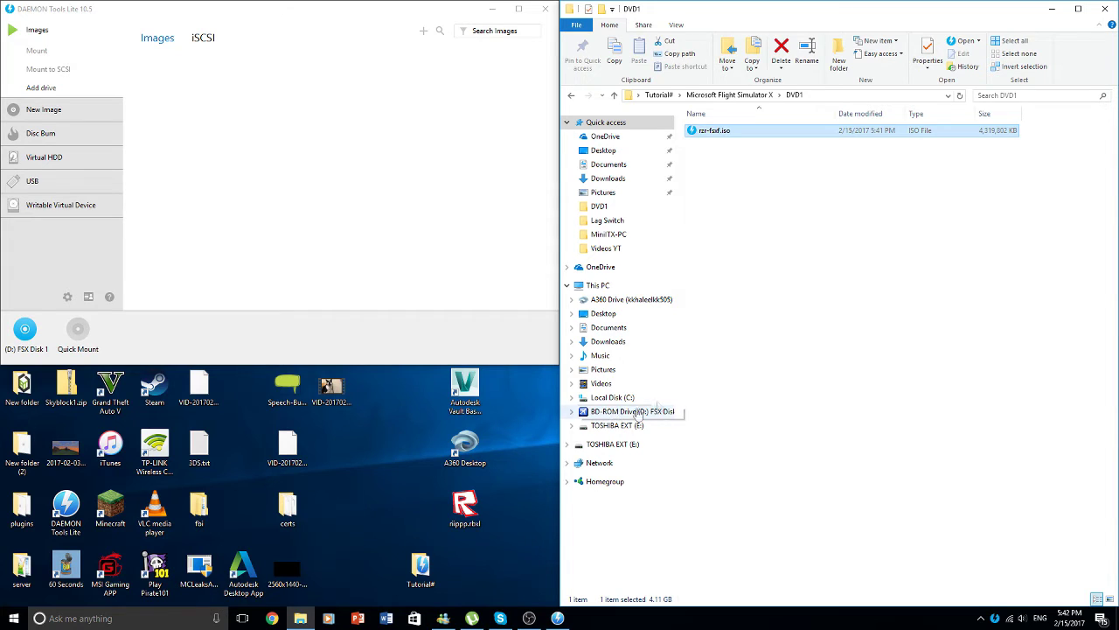
click(777, 374)
- Open the FSX Disk 1 drive and select setup.exe
click(644, 415)
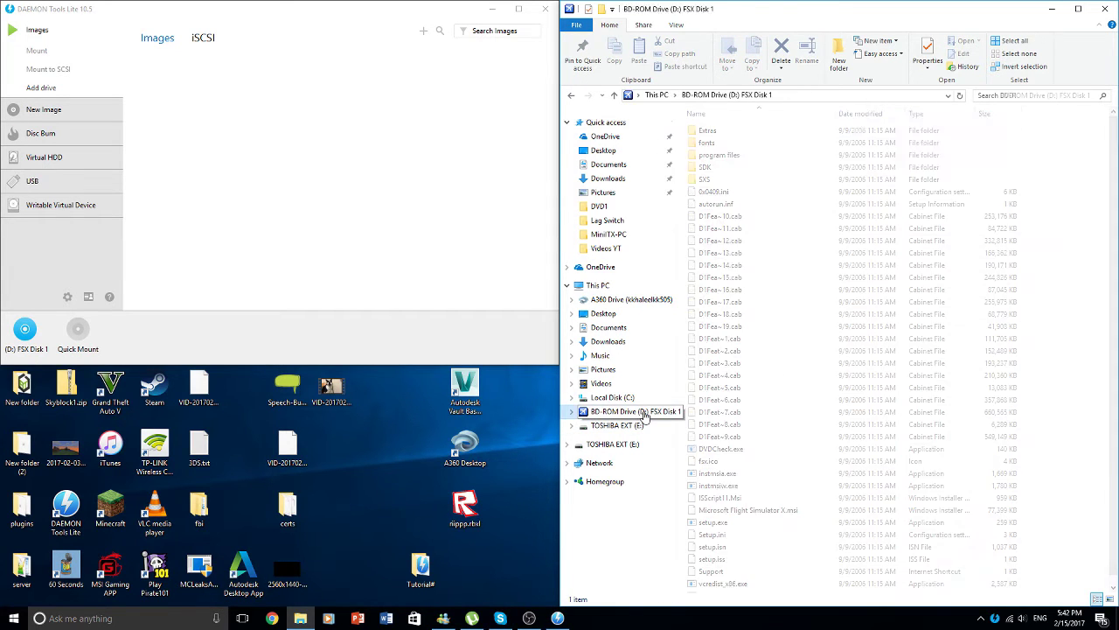
scroll(719, 435, down, 1)
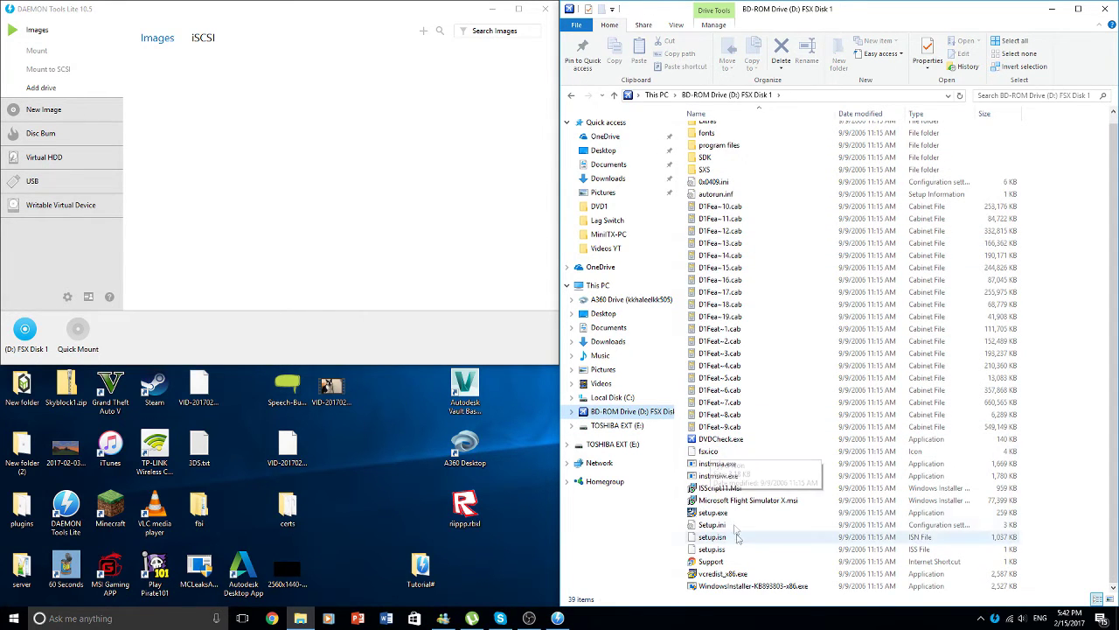
click(742, 514)
- Set setup.exe to Windows Vista (Service Pack 2) compatibility mode, then launch it
right_click(741, 514)
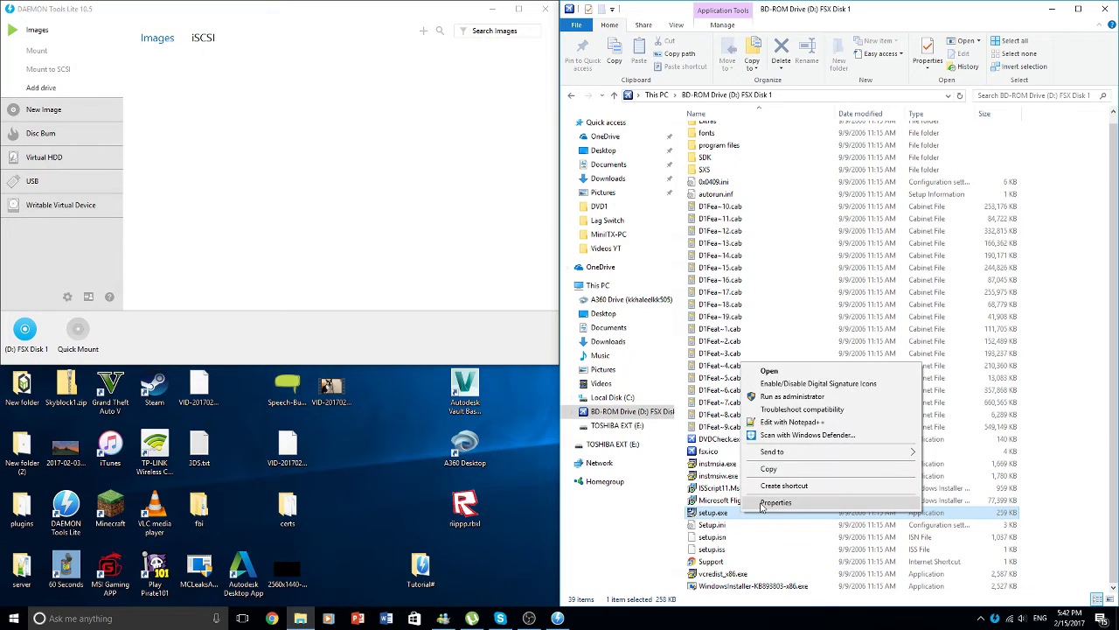
click(774, 503)
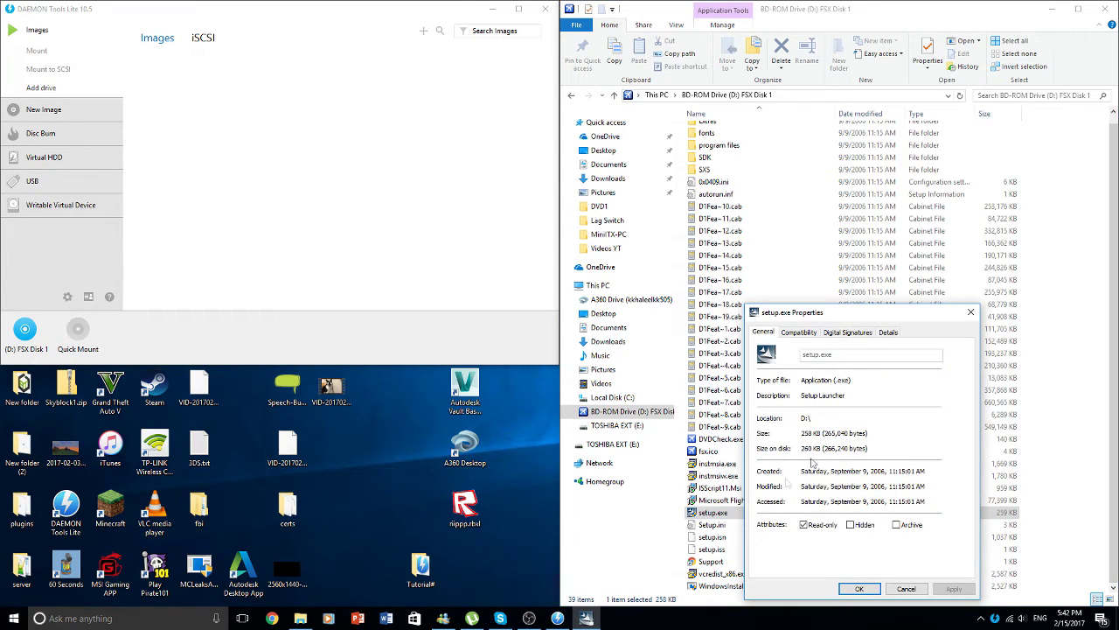
click(797, 332)
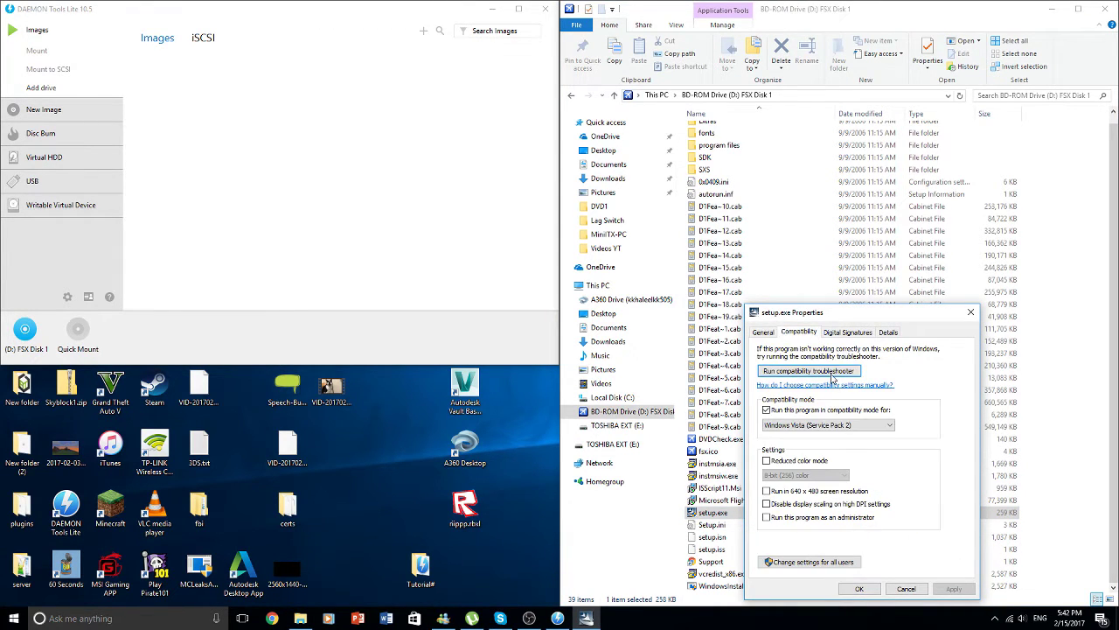
click(821, 410)
click(874, 425)
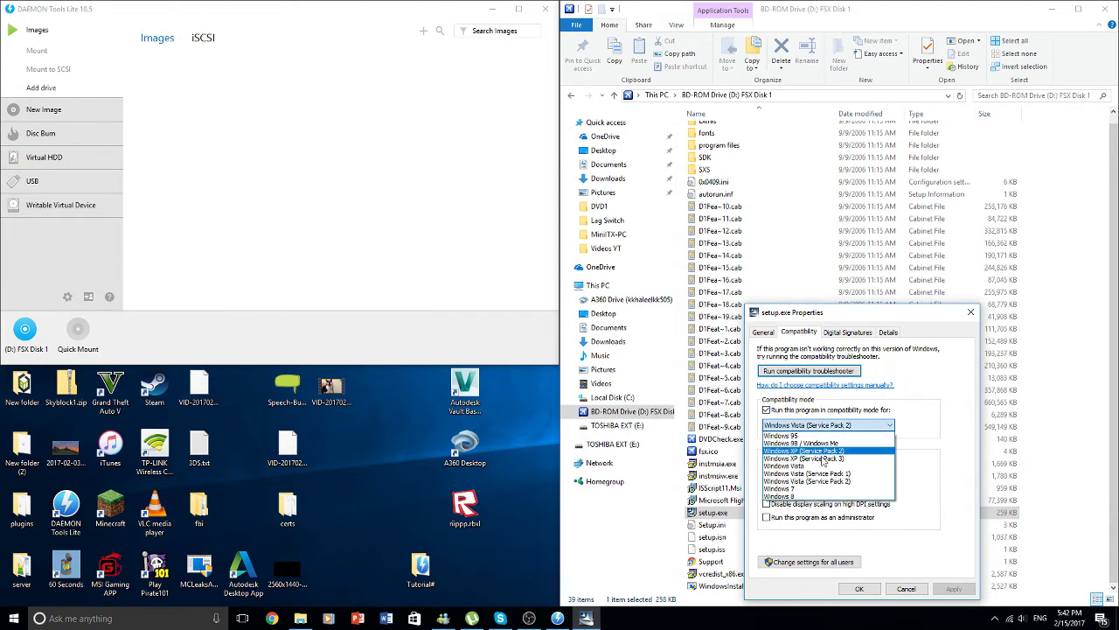
click(824, 482)
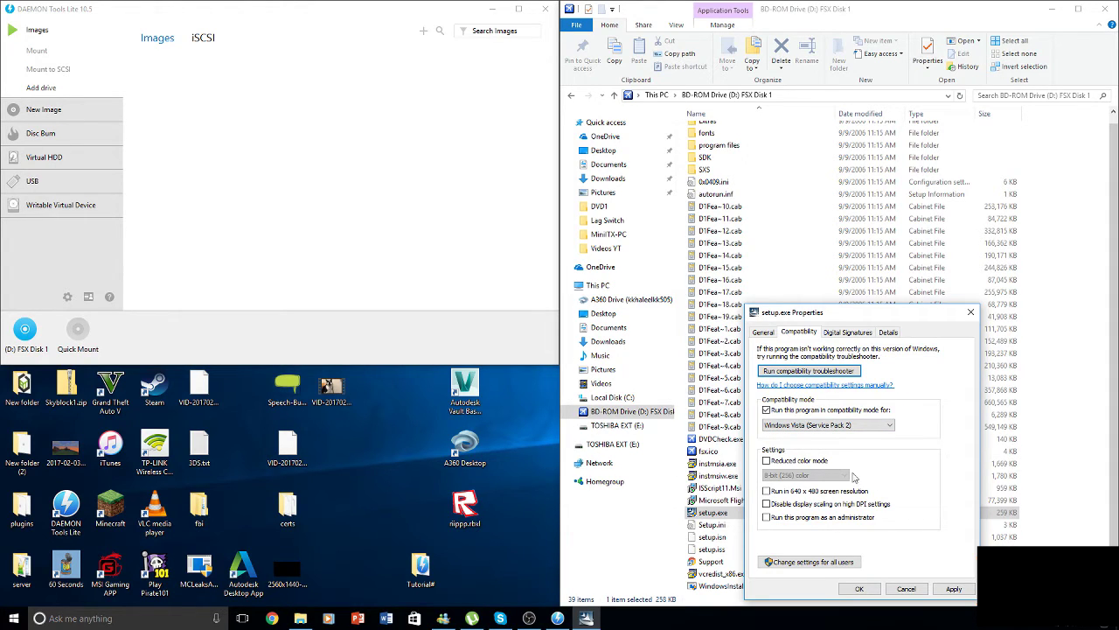
click(813, 425)
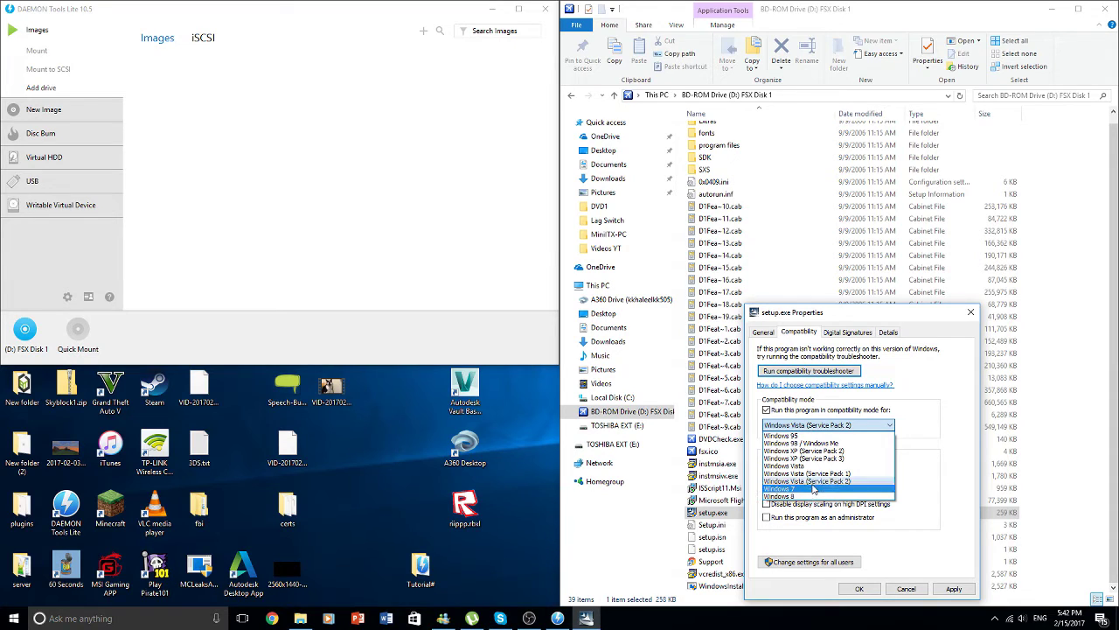
click(838, 426)
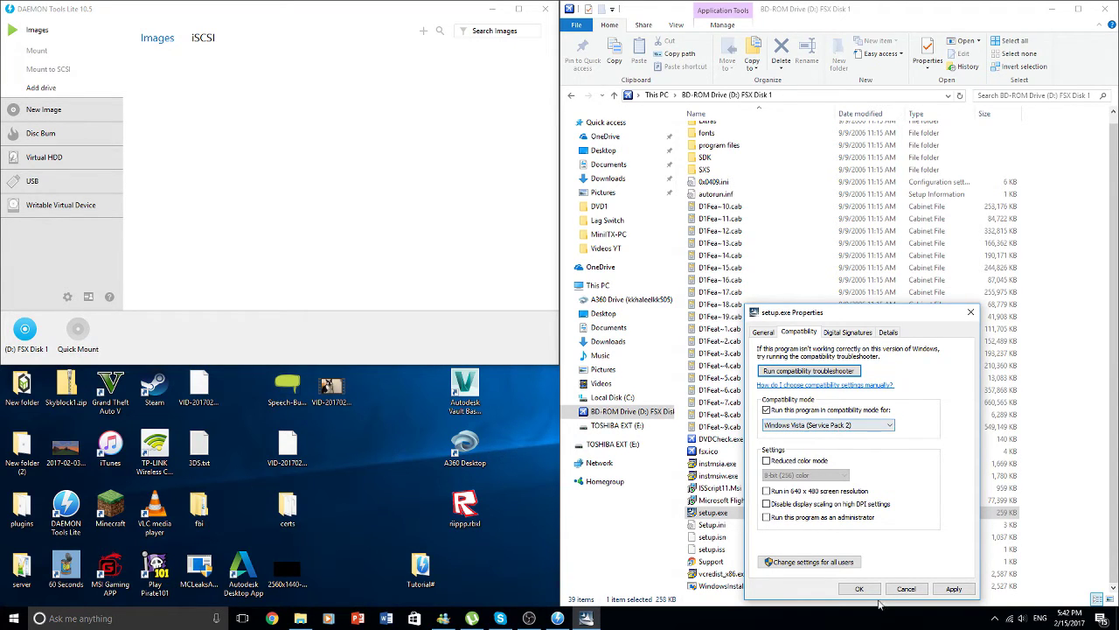
click(954, 588)
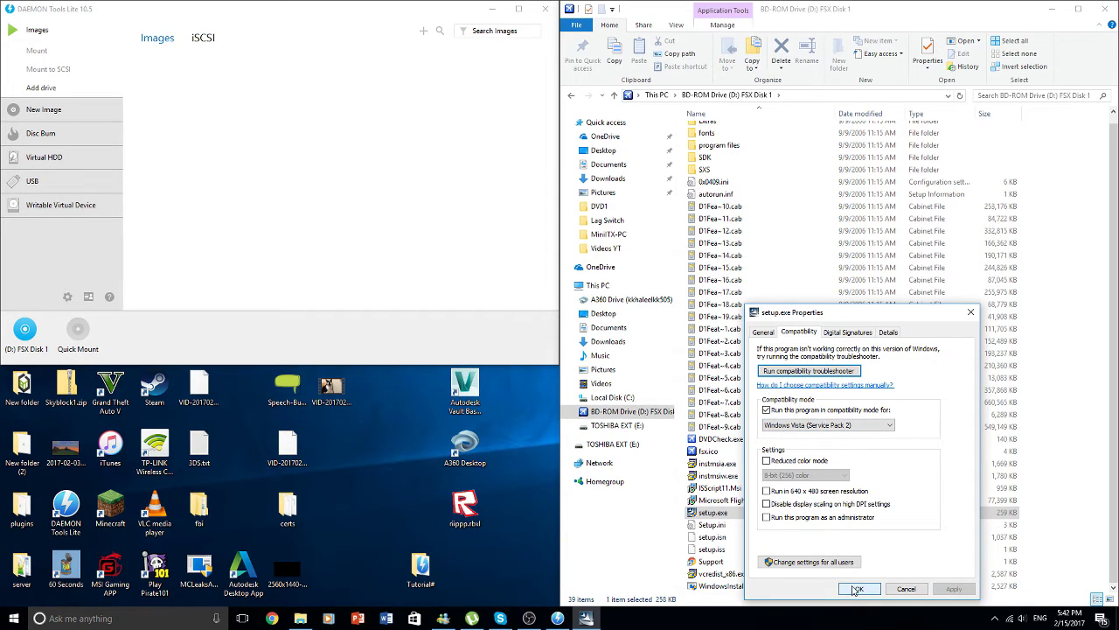
click(860, 588)
double_click(773, 516)
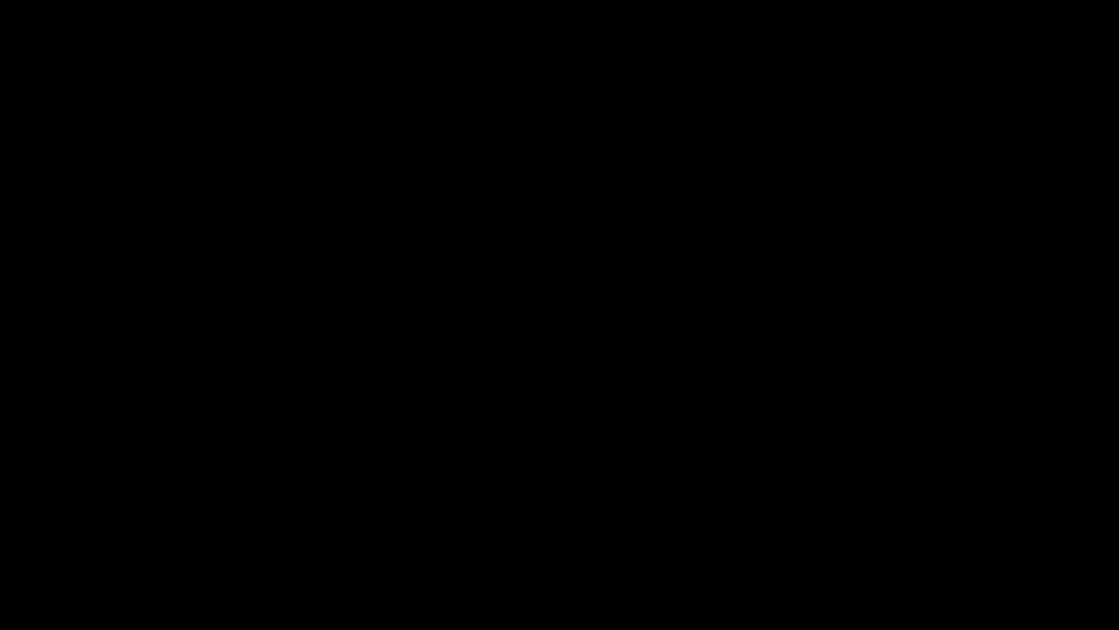
- Approve running FSX setup and move the preparing window aside
key(alt+y)
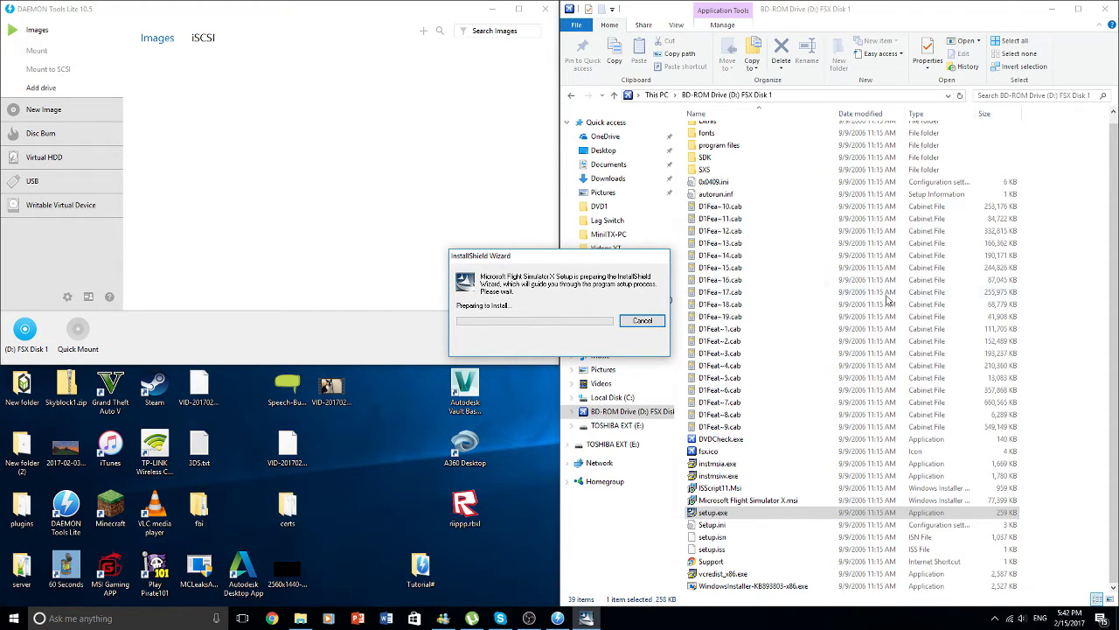
drag(640, 239, 1070, 16)
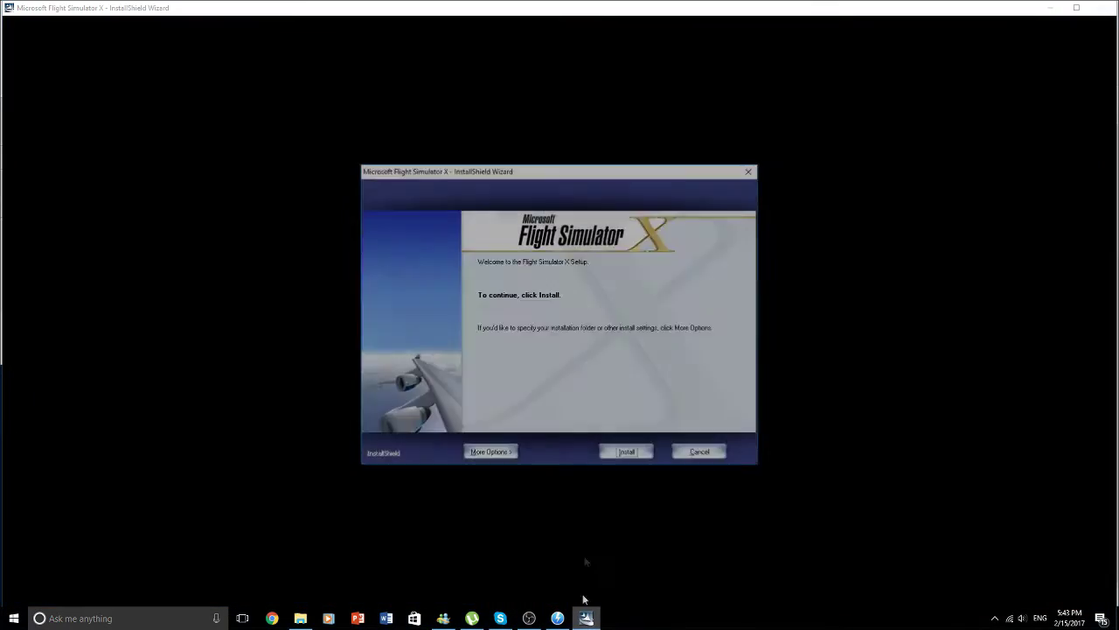
- Review More Options, cancel the exit prompt, and install FSX with default folder and options
drag(684, 166, 484, 164)
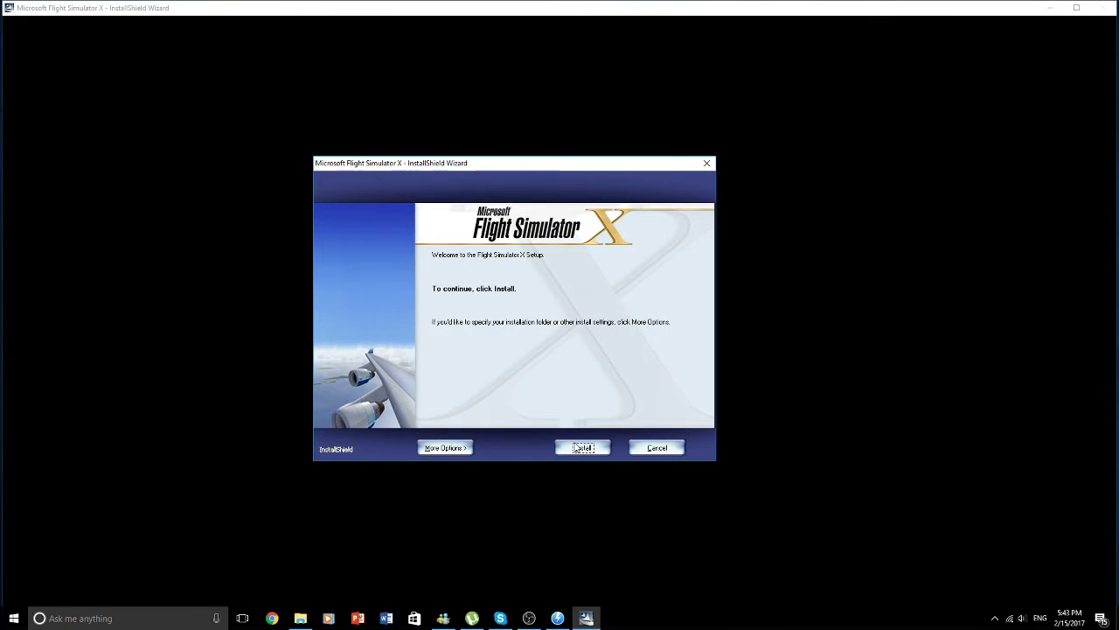
click(446, 447)
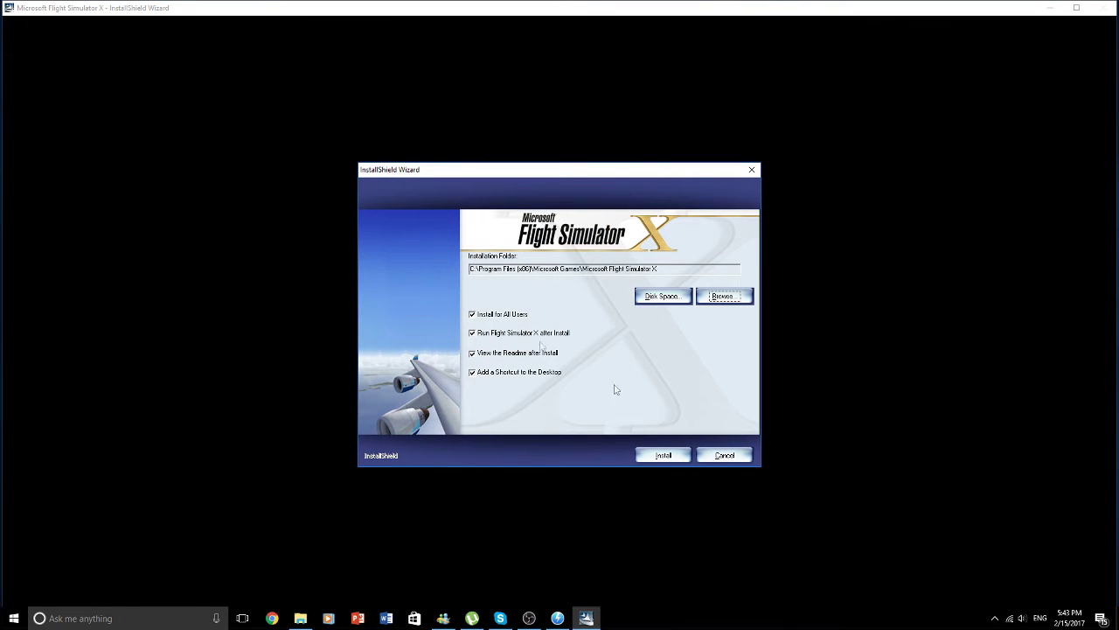
click(729, 455)
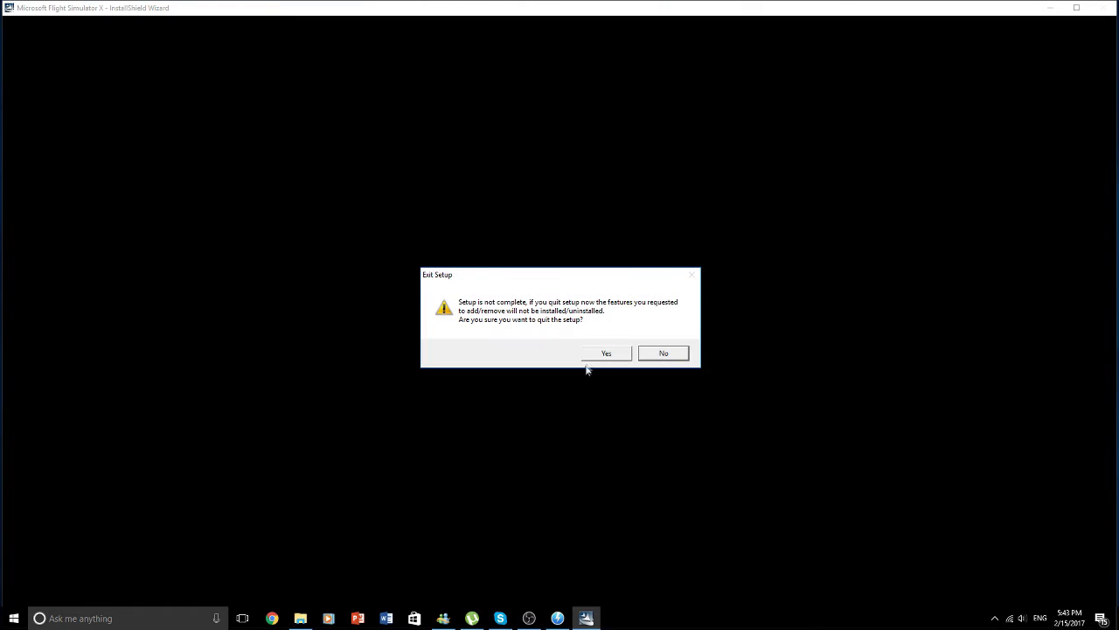
click(666, 355)
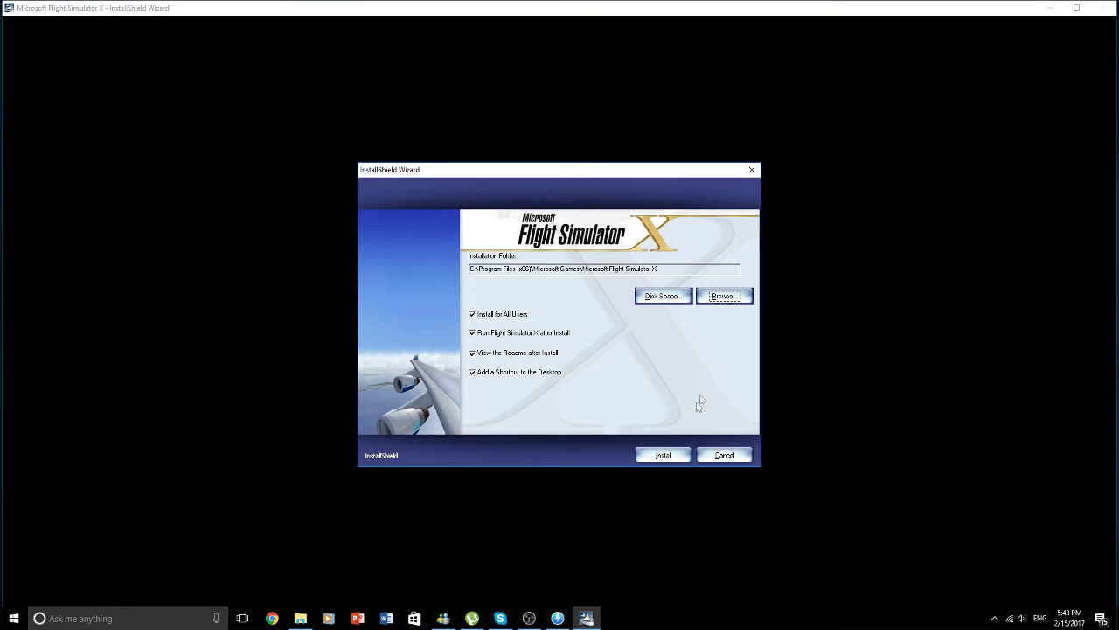
click(660, 454)
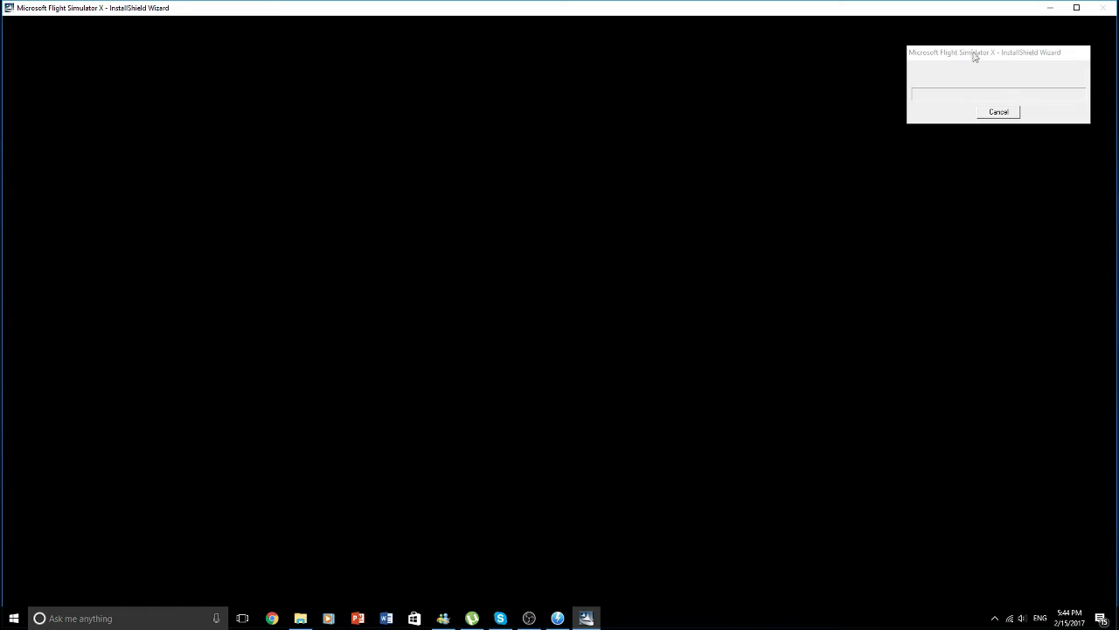
- Move the FSX install progress window aside while files copy from Disk 1
mouse_move(978, 59)
mouse_down()
mouse_move(851, 103)
mouse_move(626, 129)
mouse_move(996, 30)
mouse_move(988, 43)
mouse_up()
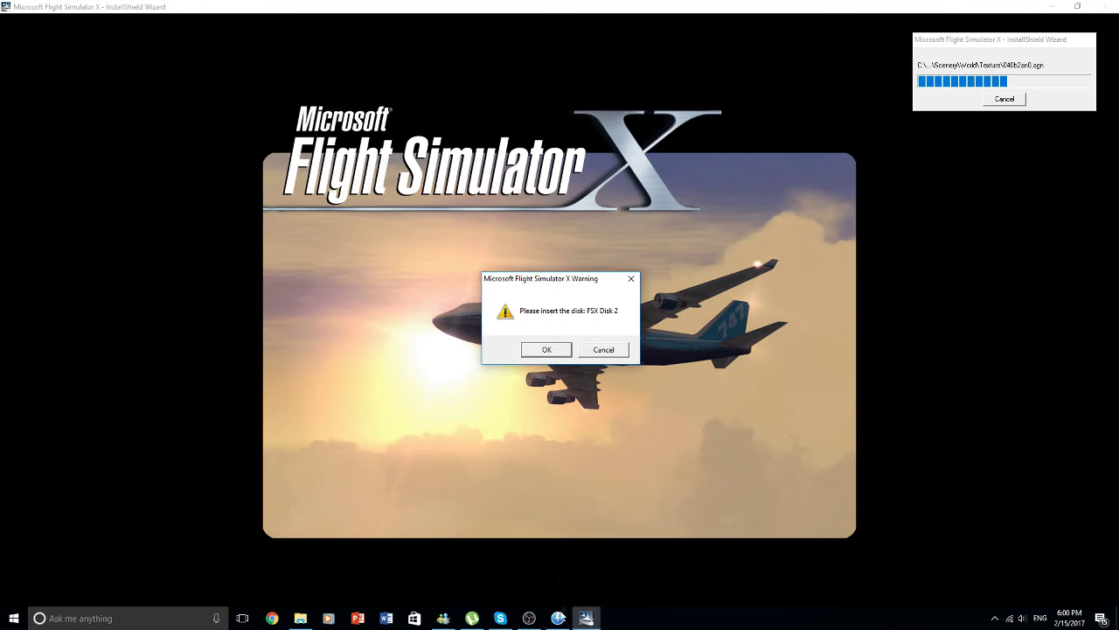
- Remove the FSX Disk 1 drive in DAEMON Tools Lite
click(559, 617)
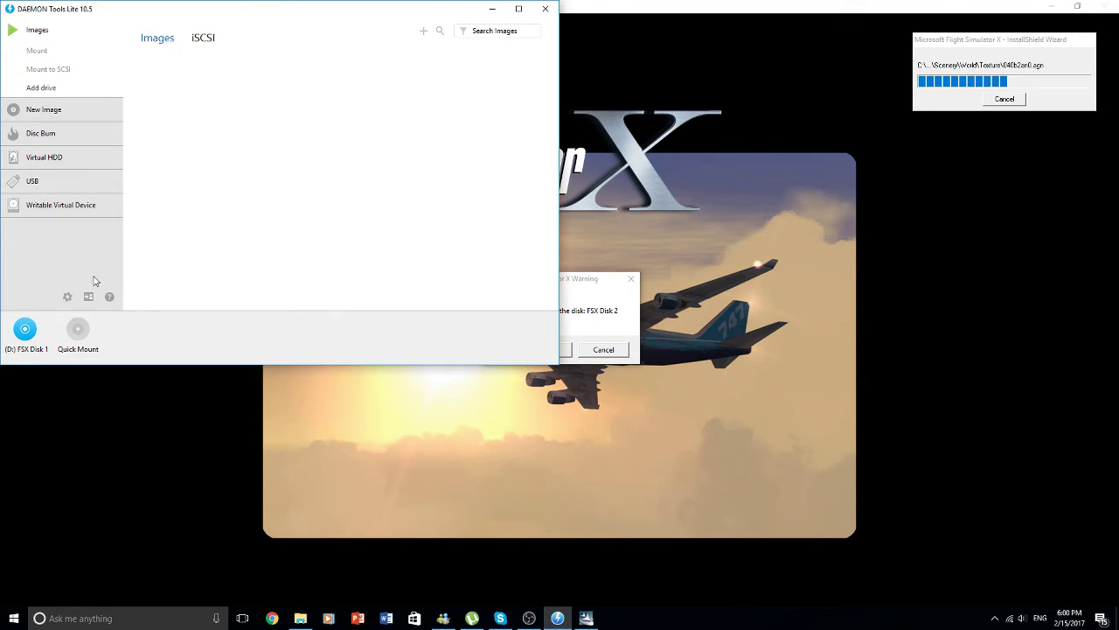
mouse_move(47, 323)
click(45, 319)
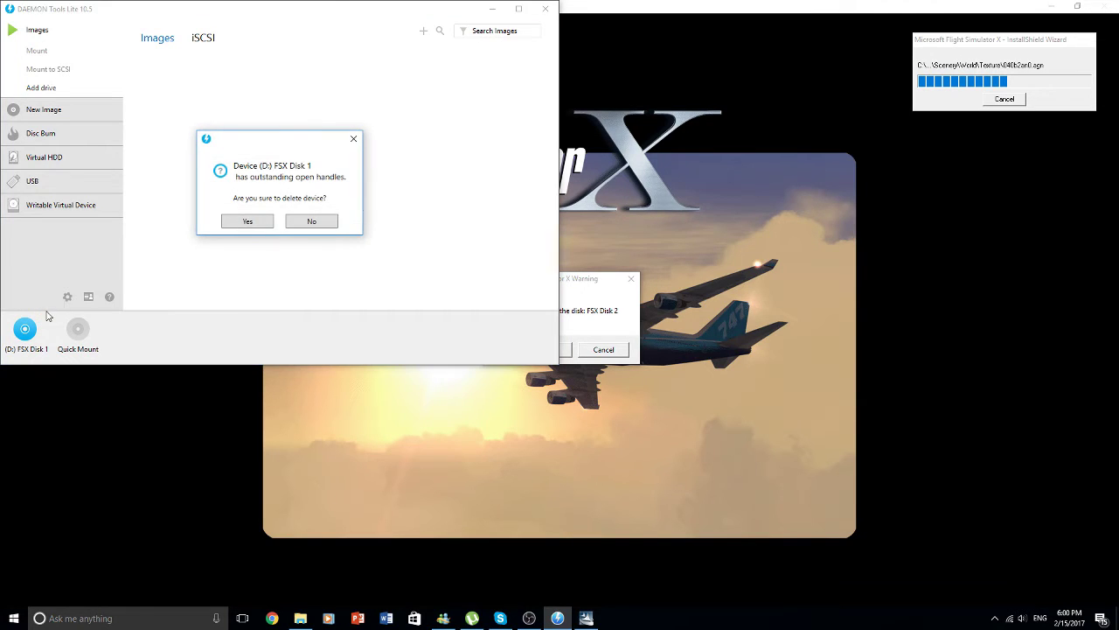
click(247, 222)
- Mount DVD2\rzr-fsxb.iso on drive D: as FSX Disk 2 and close DAEMON Tools Lite
mouse_move(25, 336)
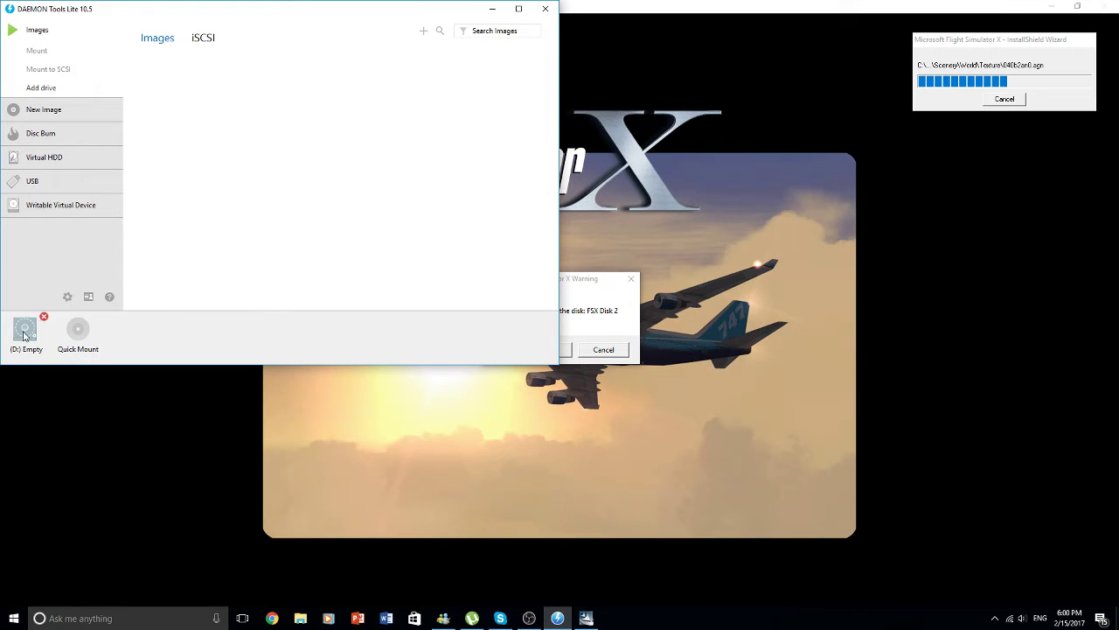
click(24, 337)
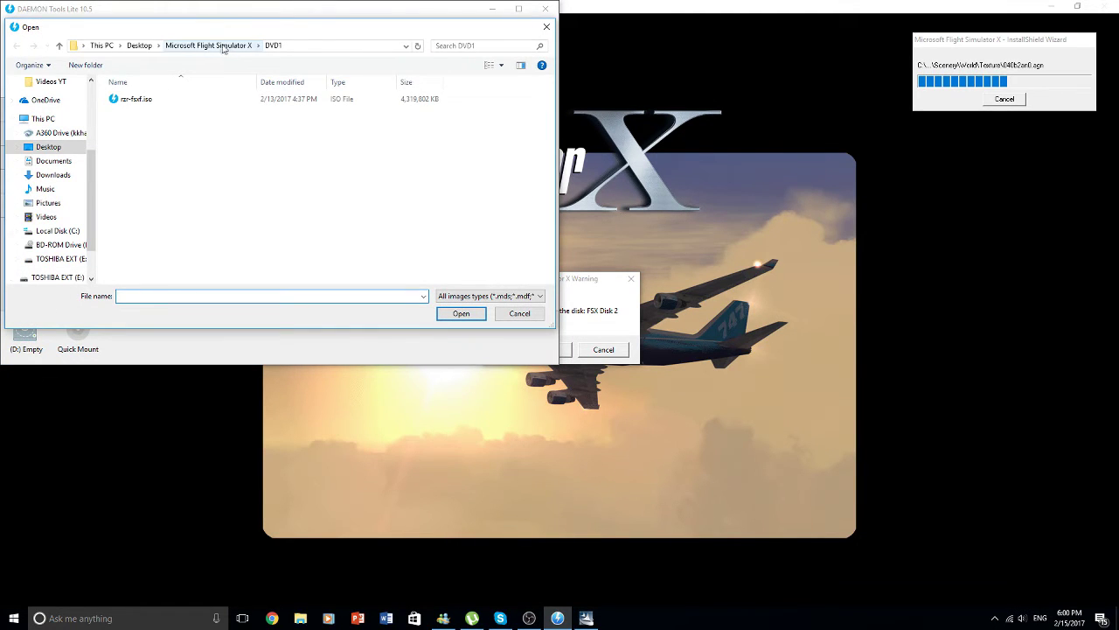
click(224, 46)
double_click(201, 124)
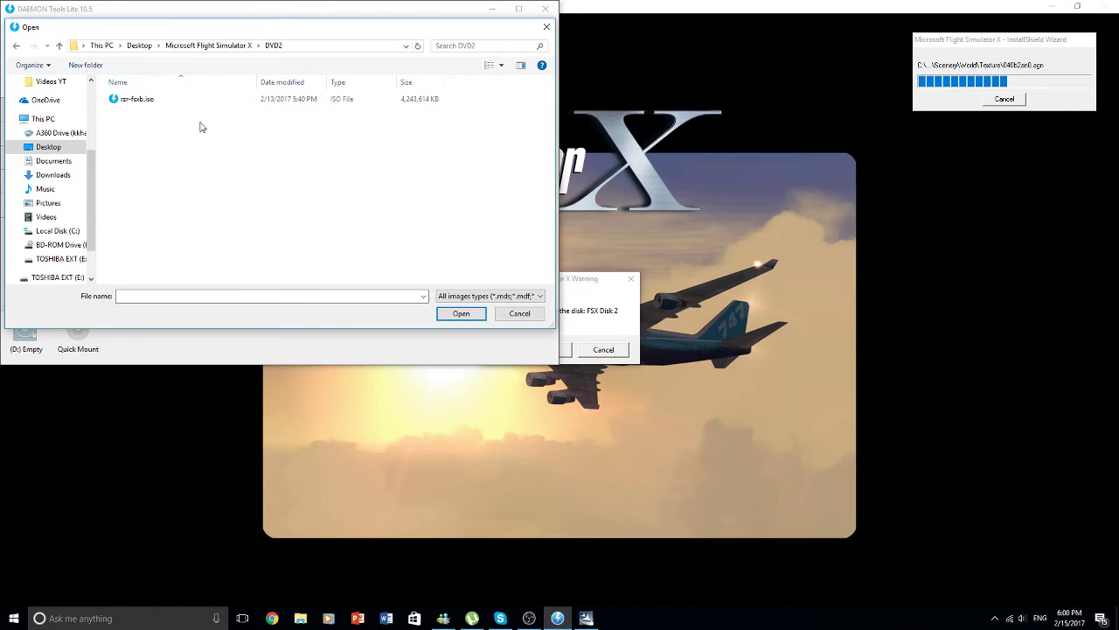
click(185, 101)
click(463, 315)
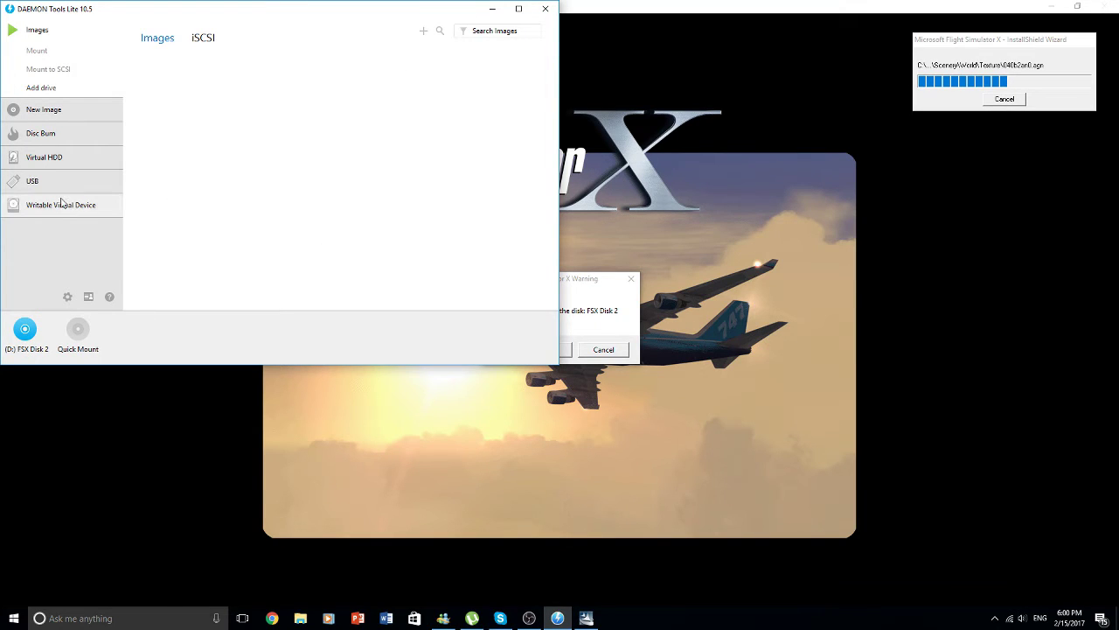
click(548, 11)
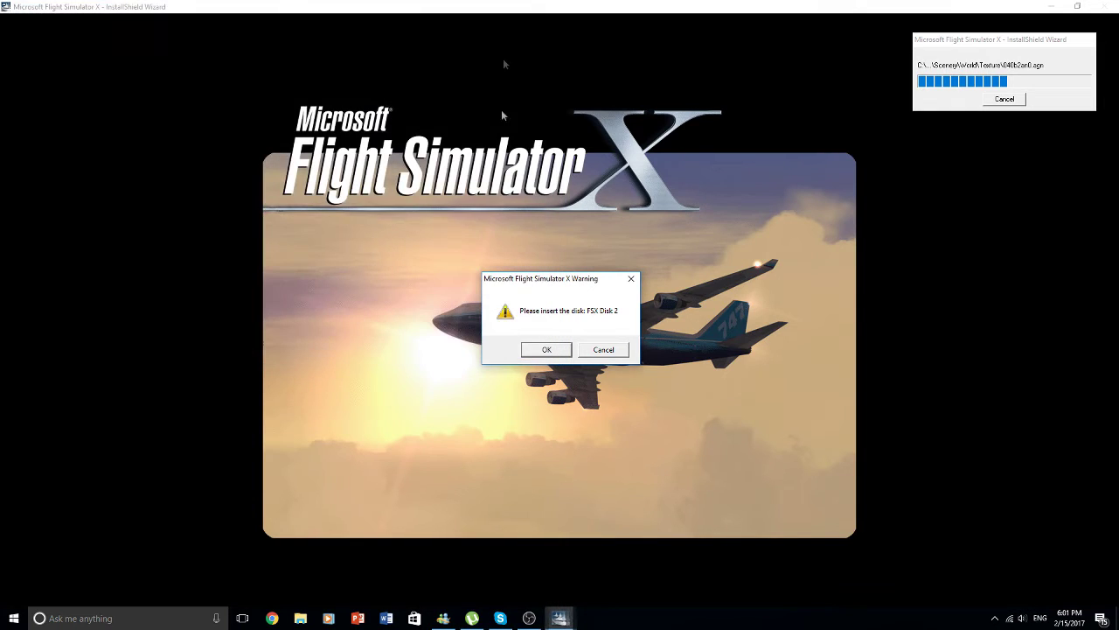
- Confirm Disk 2 is inserted and let the installer reach its Complete page
click(548, 350)
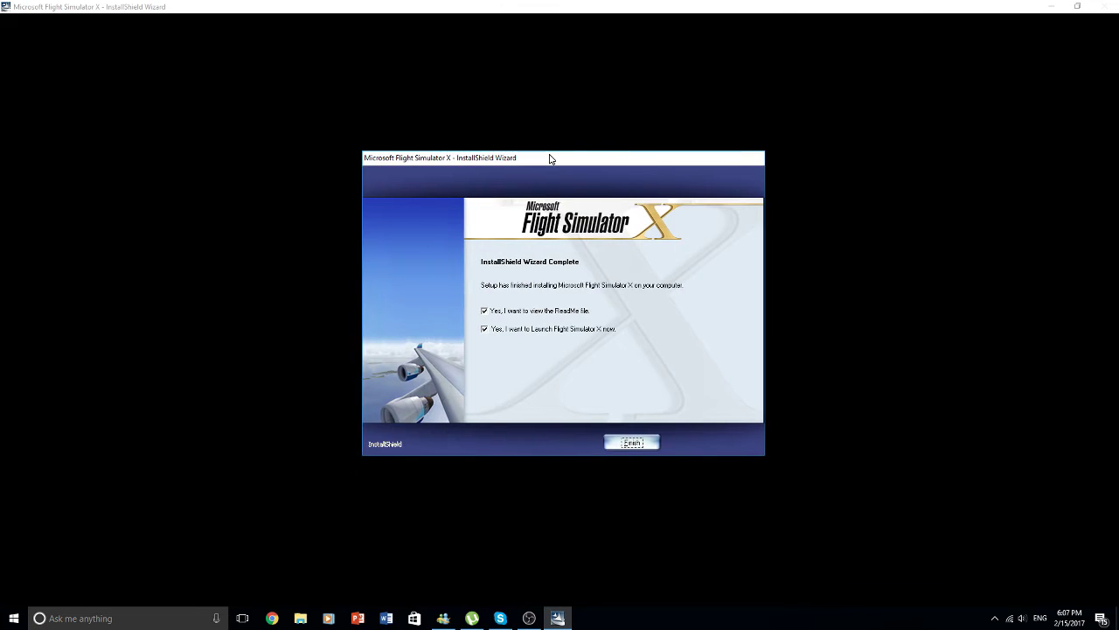
drag(550, 158, 548, 86)
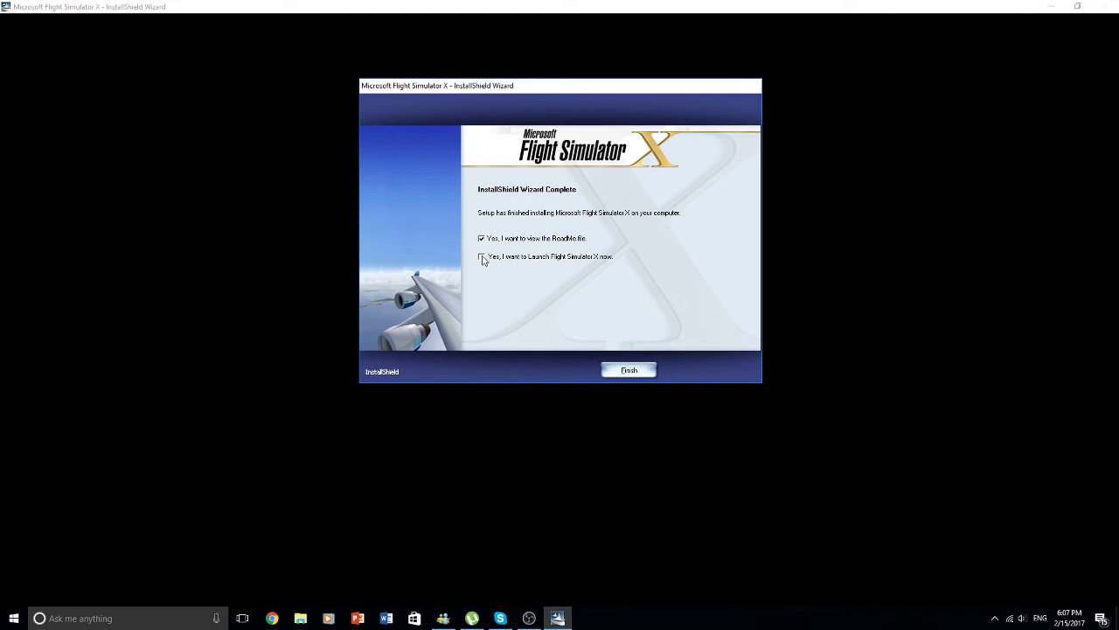
- Finish setup, then skim through readme.rtf in WordPad and close it
click(622, 369)
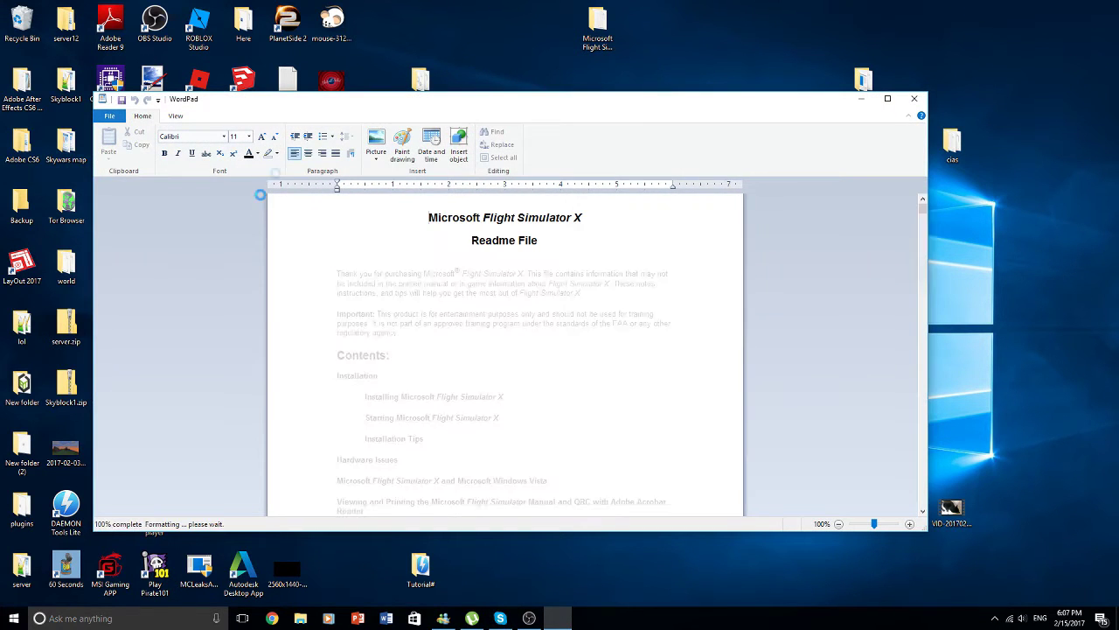
scroll(663, 325, down, 3)
scroll(664, 325, down, 10)
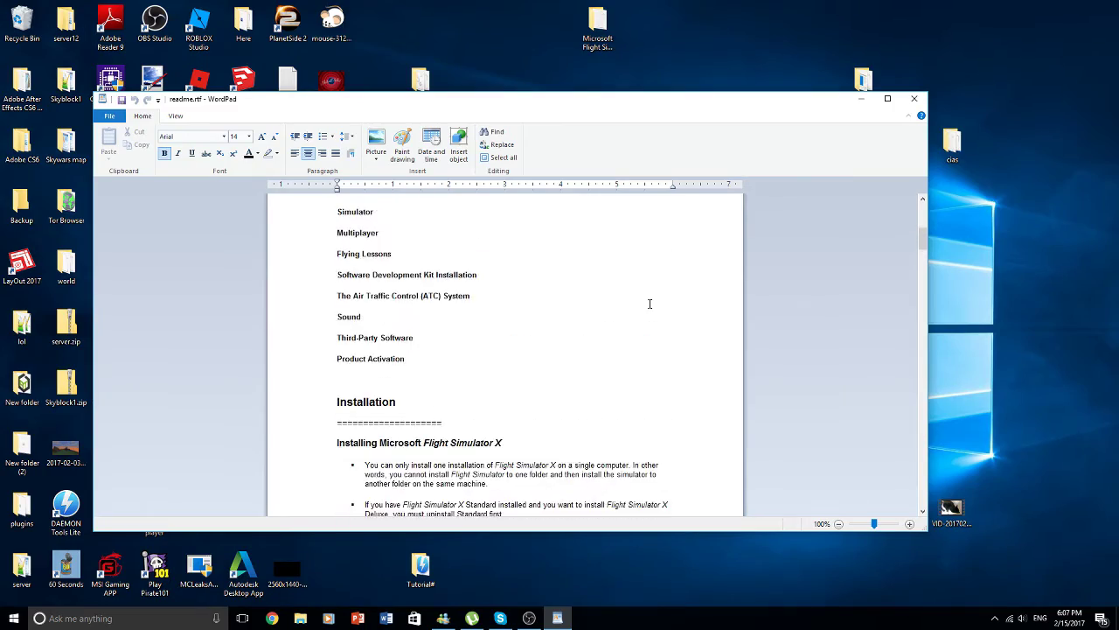
scroll(682, 273, down, 10)
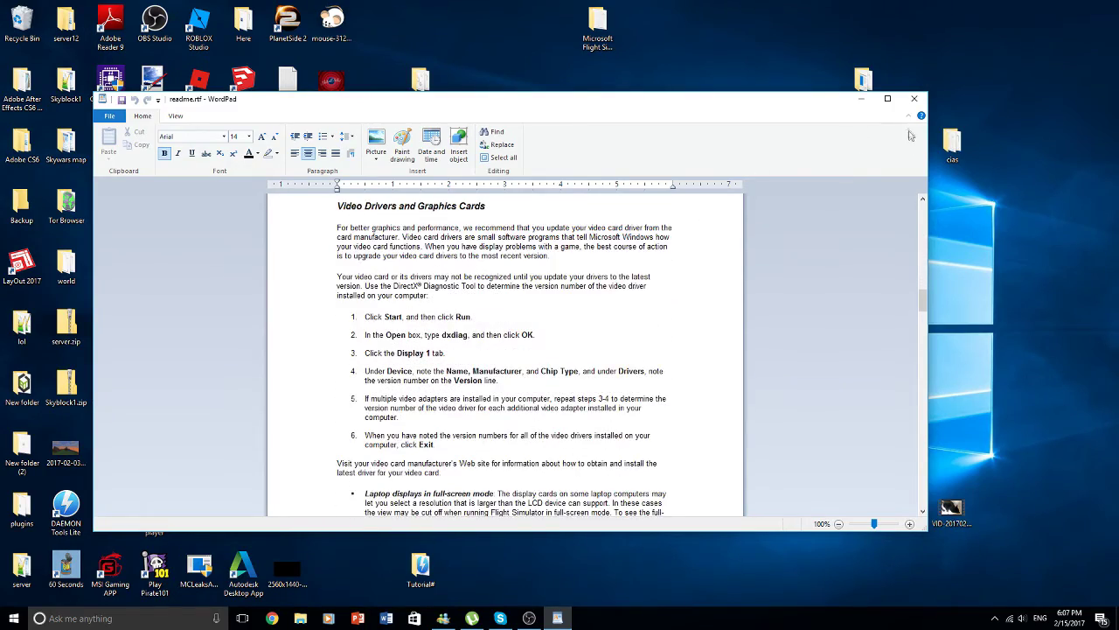
click(914, 99)
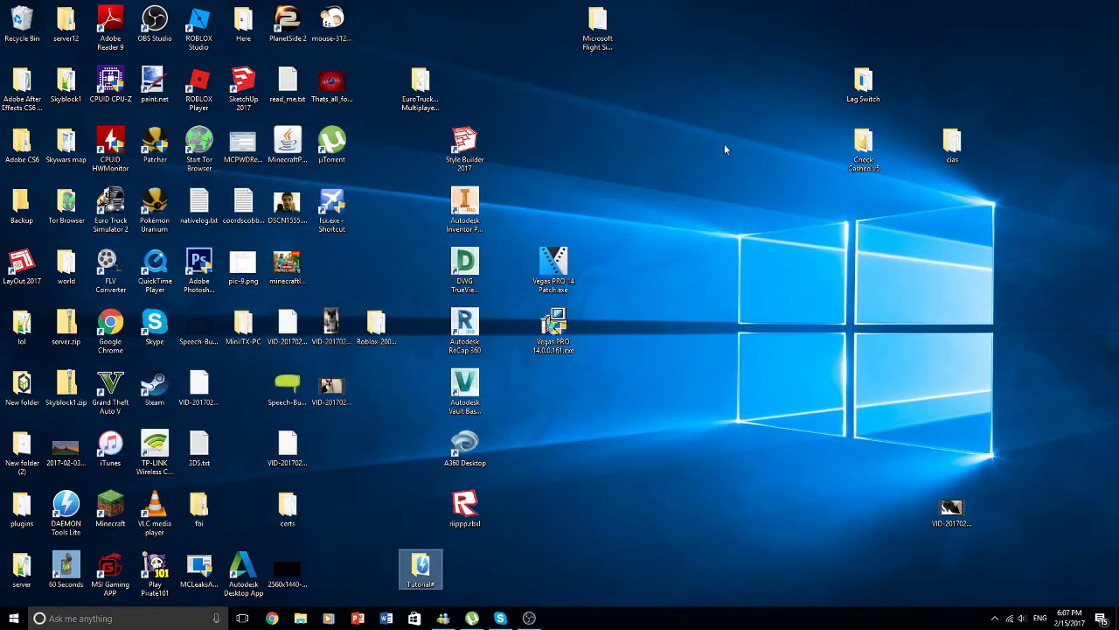
- Open Tutorial#\SPs and launch the fsx_sp1_ENU.exe Service Pack 1 installer
click(689, 180)
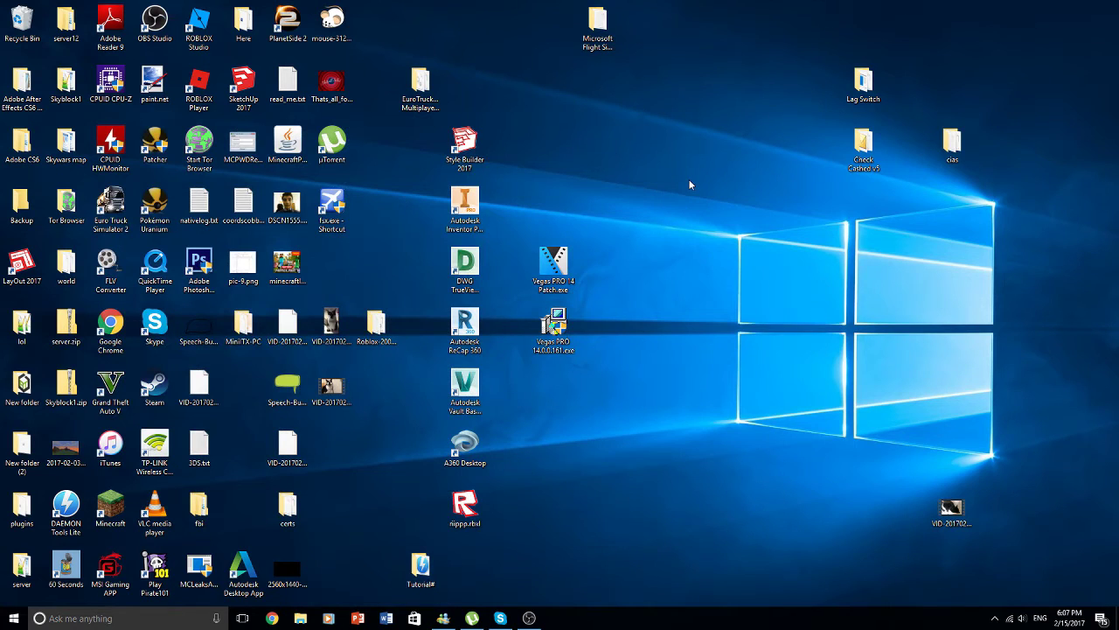
double_click(415, 549)
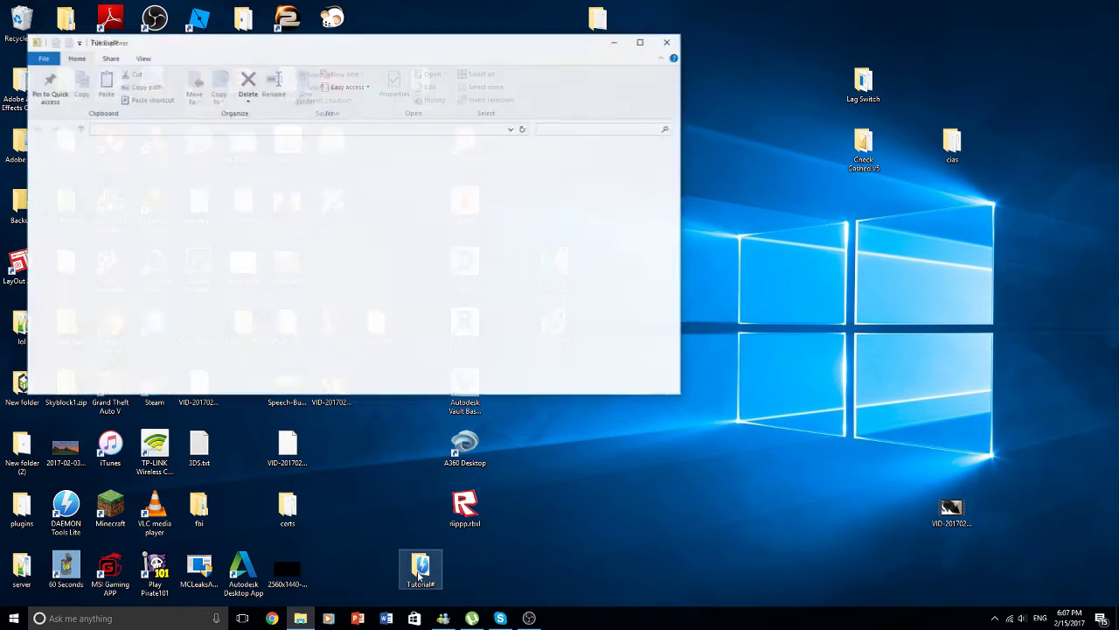
double_click(232, 179)
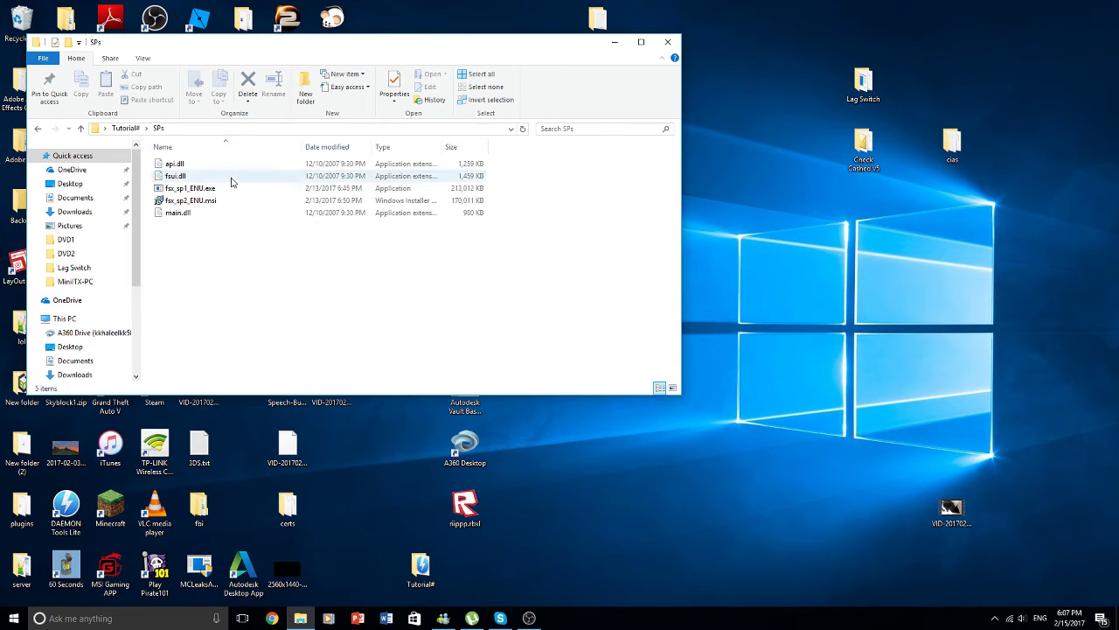
drag(245, 46, 532, 38)
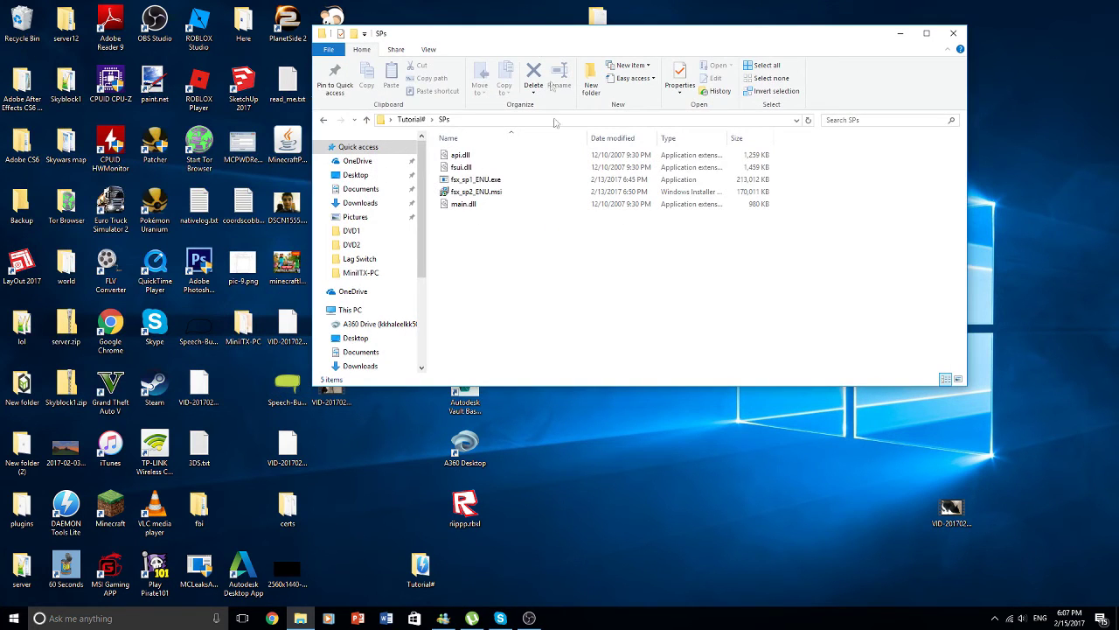
click(481, 179)
double_click(470, 180)
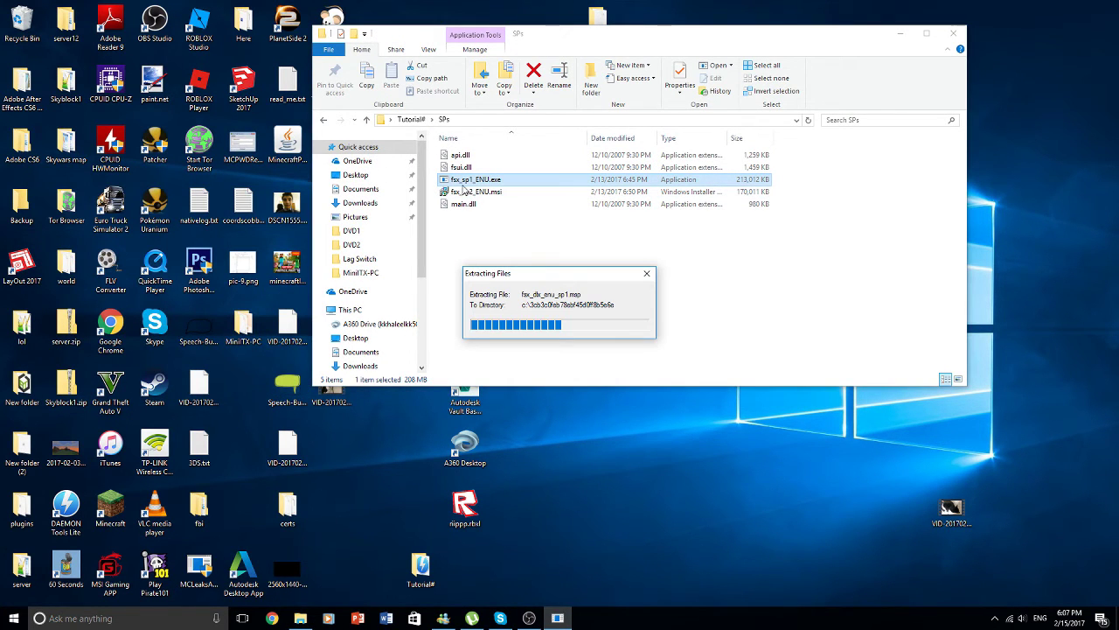
click(472, 192)
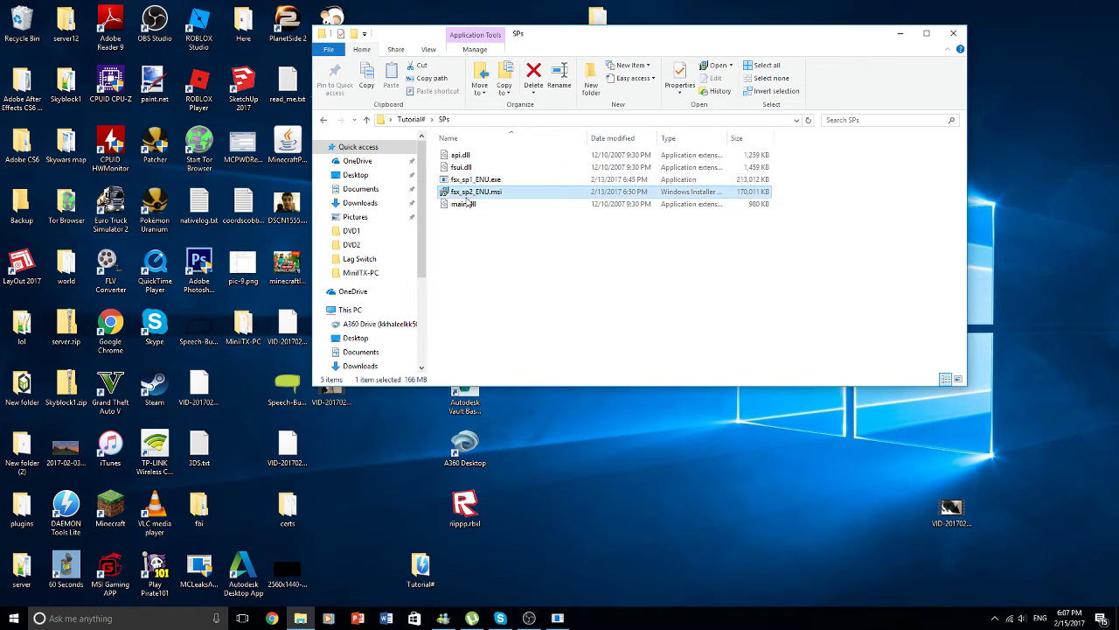
click(558, 619)
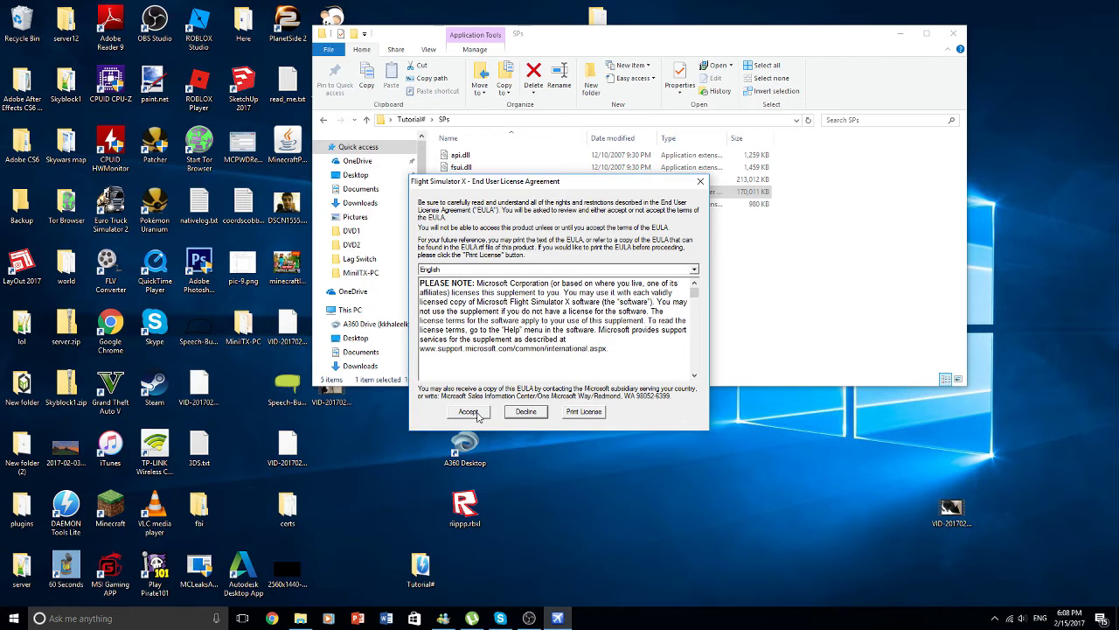
- Accept the Service Pack 1 licence agreement so Windows configures the update
click(470, 412)
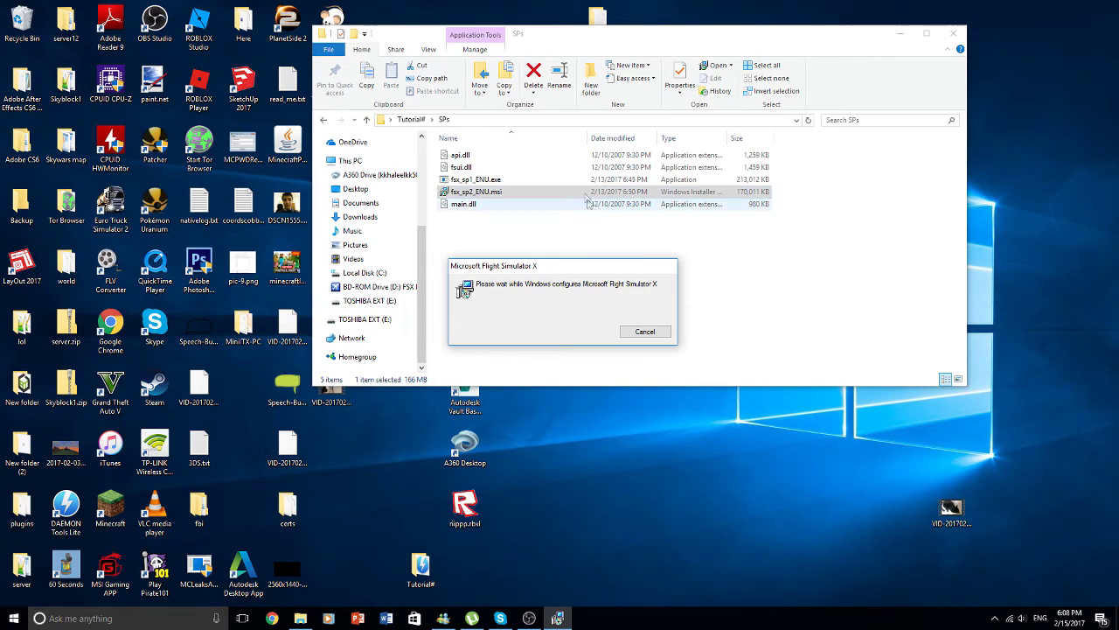
click(558, 181)
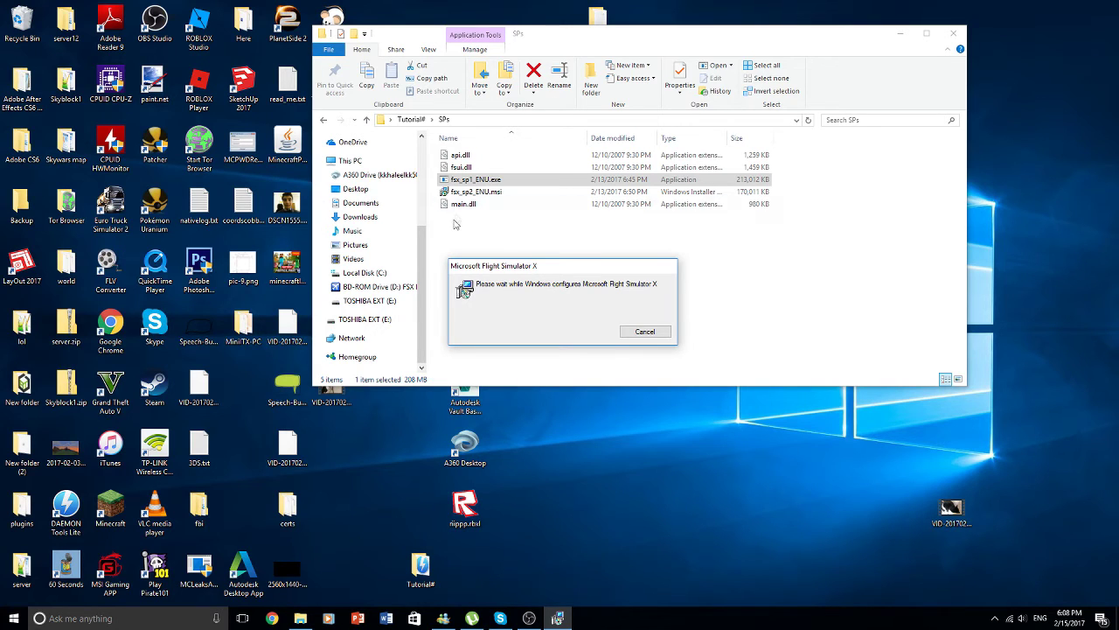
- Browse to C:\Program Files (x86)\Microsoft Games and bring up the SP1 installer's result
click(385, 274)
scroll(490, 289, down, 1)
double_click(500, 328)
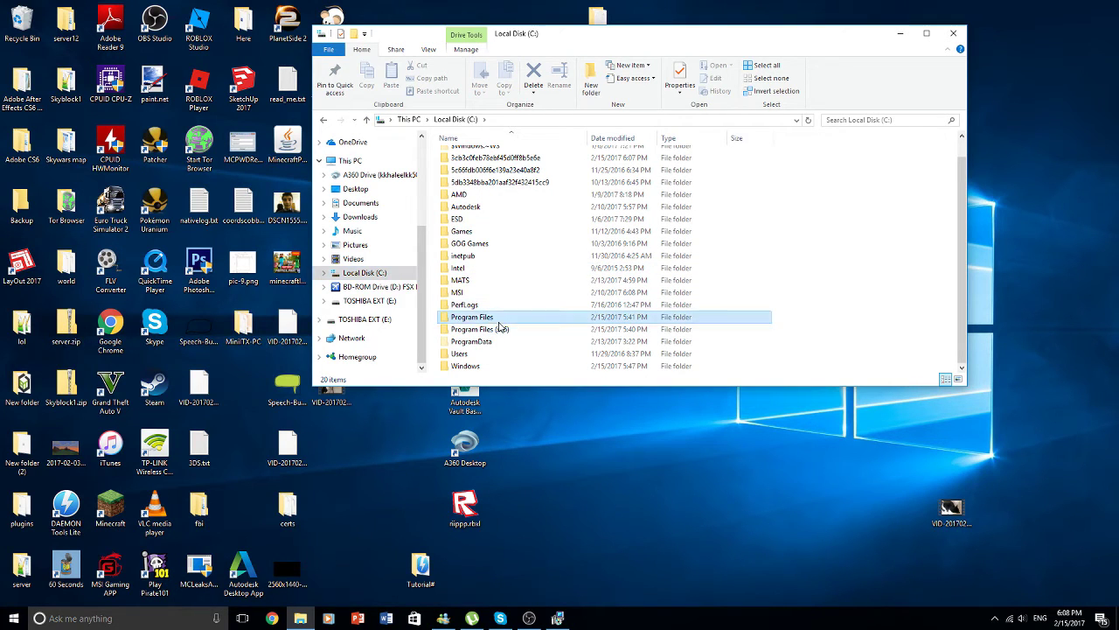
scroll(492, 230, down, 2)
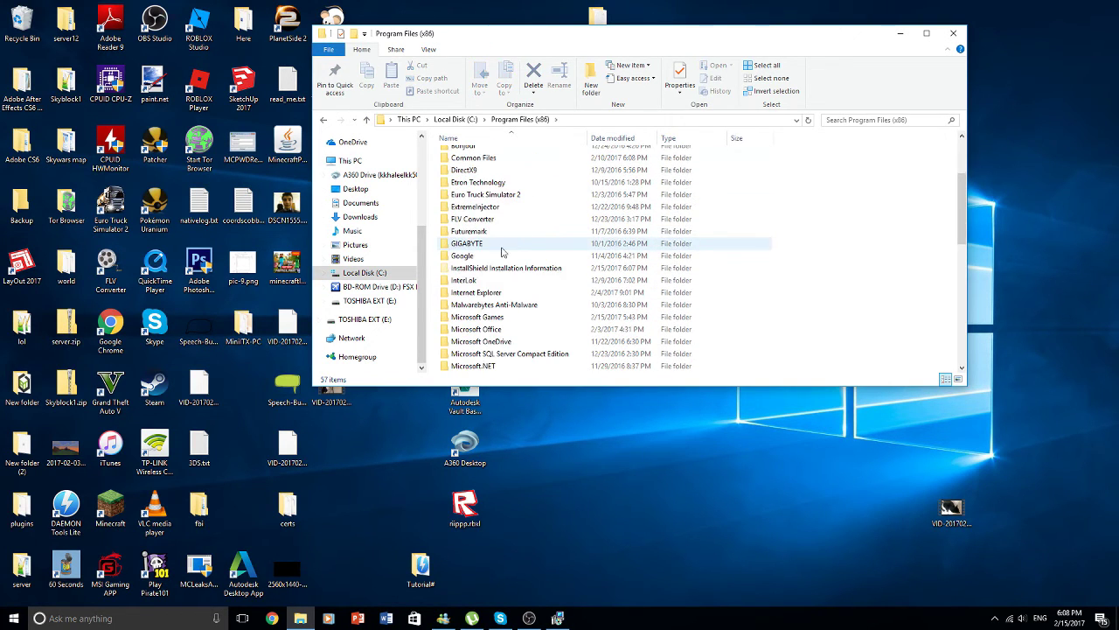
scroll(494, 243, down, 1)
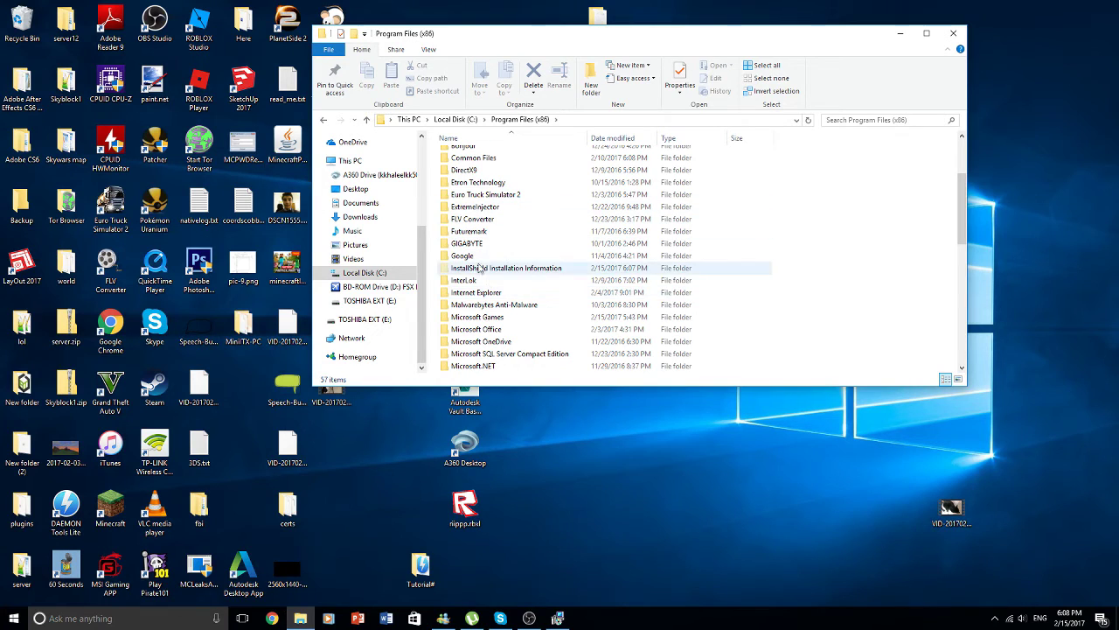
double_click(527, 320)
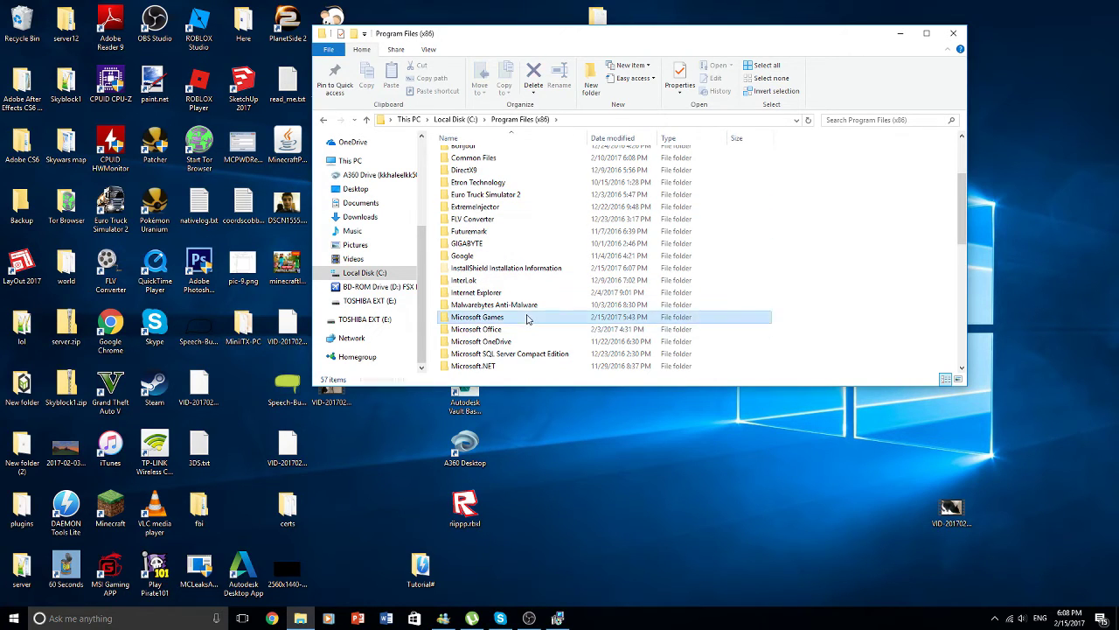
double_click(527, 158)
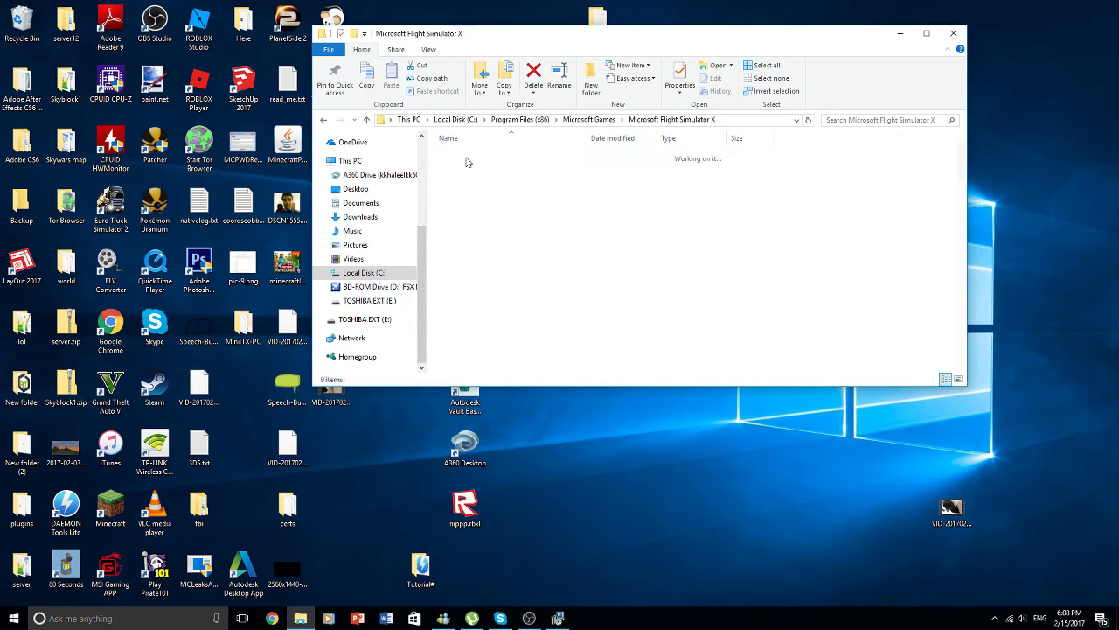
click(589, 121)
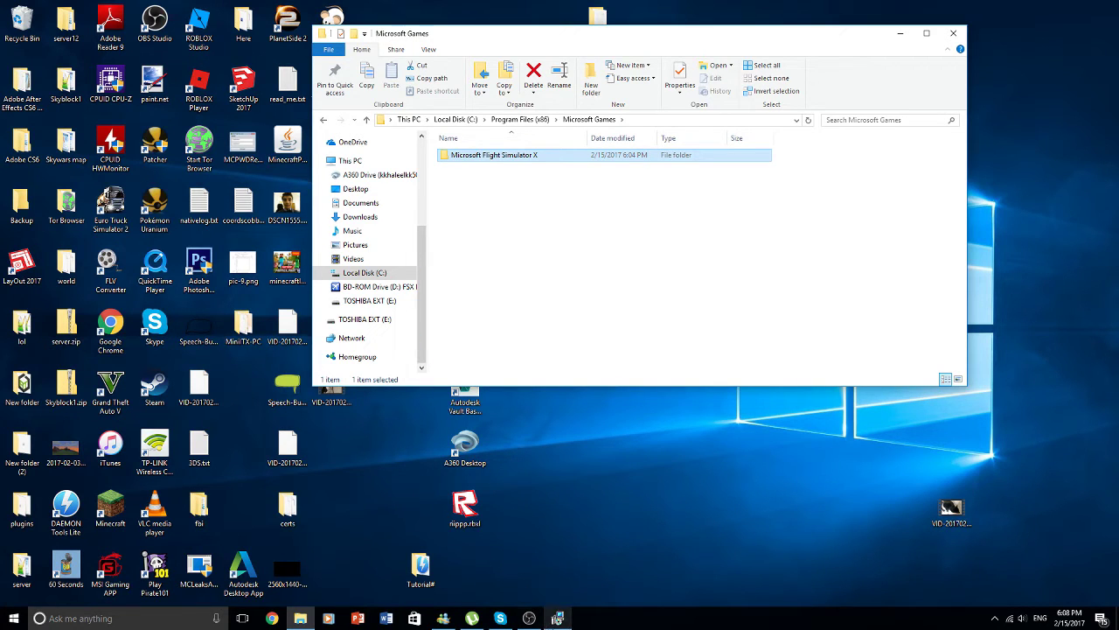
click(557, 619)
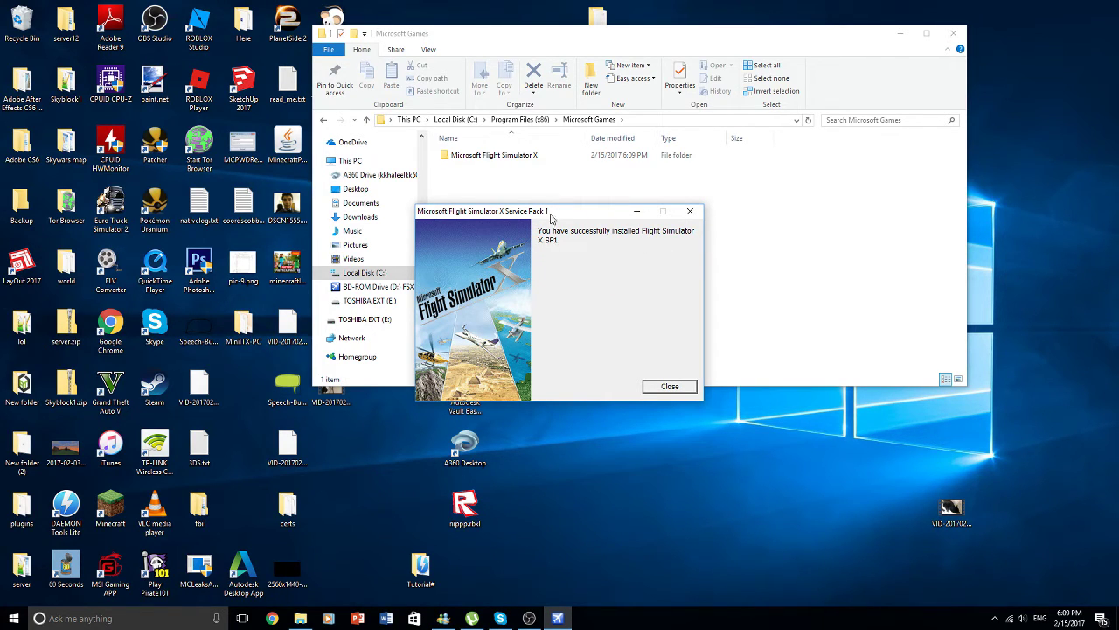
- Dismiss the SP1 success message and open Desktop > Tutorial# > SPs
click(662, 386)
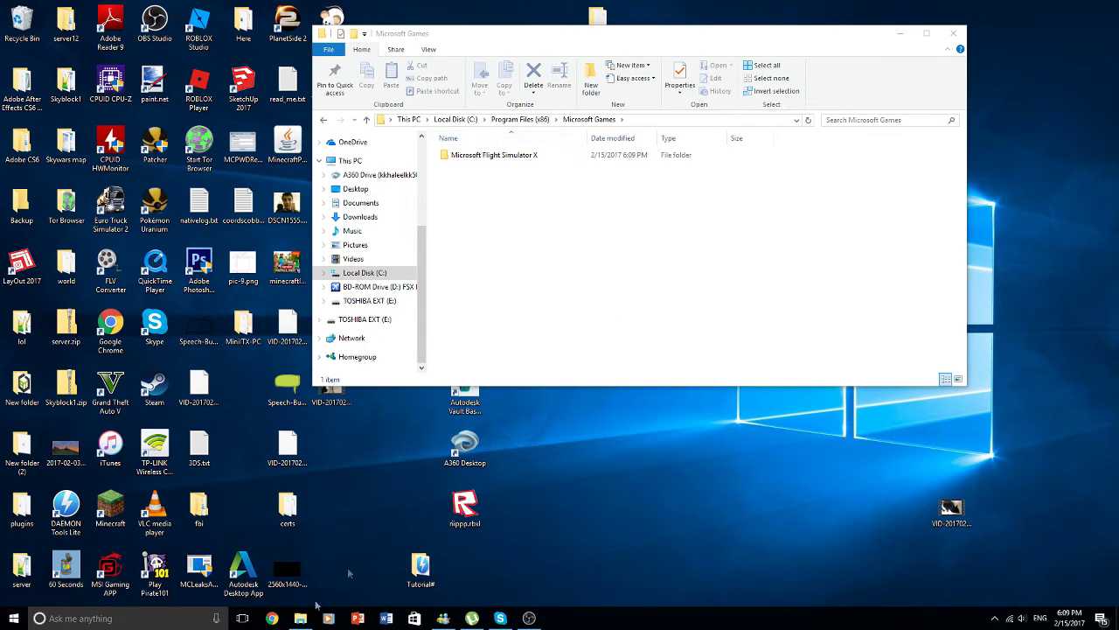
scroll(362, 181, up, 2)
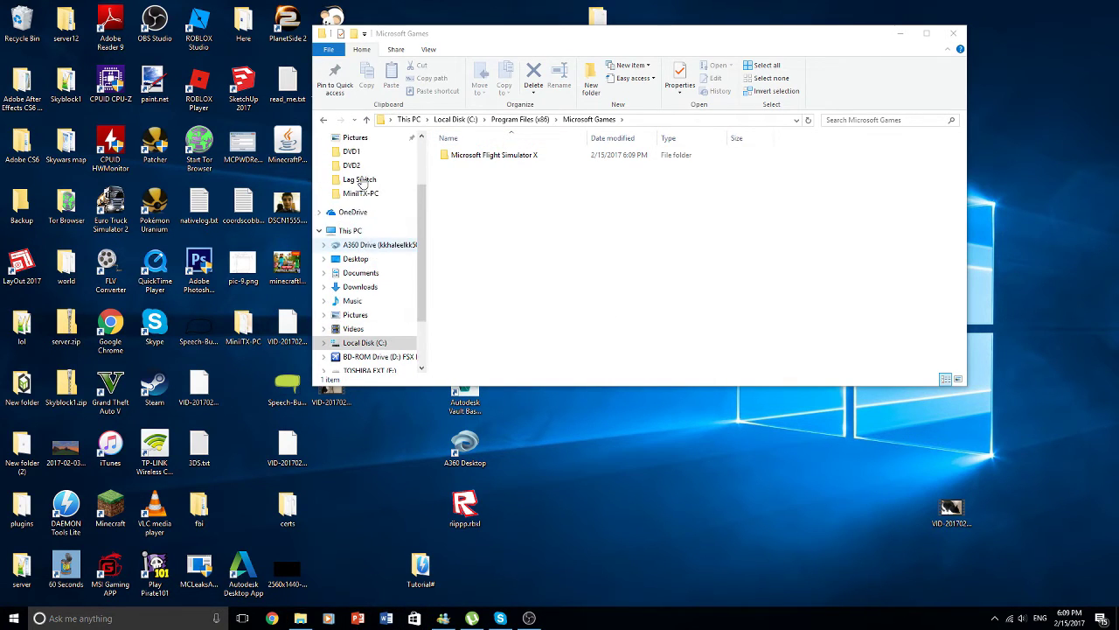
scroll(362, 181, up, 2)
click(355, 175)
scroll(566, 277, down, 5)
scroll(567, 276, up, 1)
double_click(486, 267)
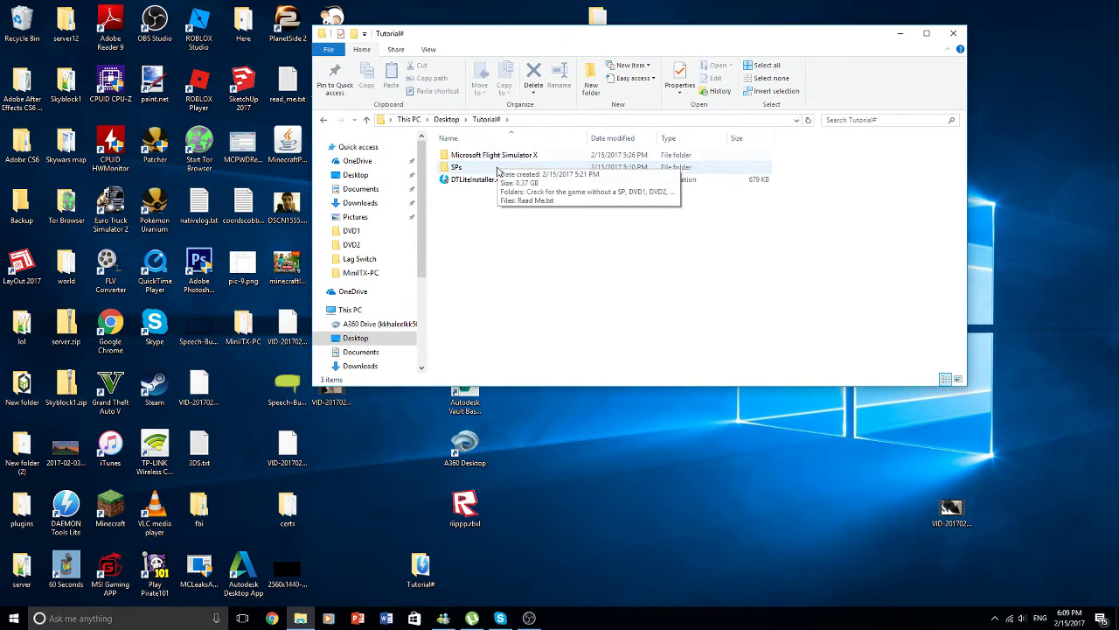
double_click(472, 166)
- Install fsx_sp2_ENU.msi and dismiss its completion message
double_click(502, 193)
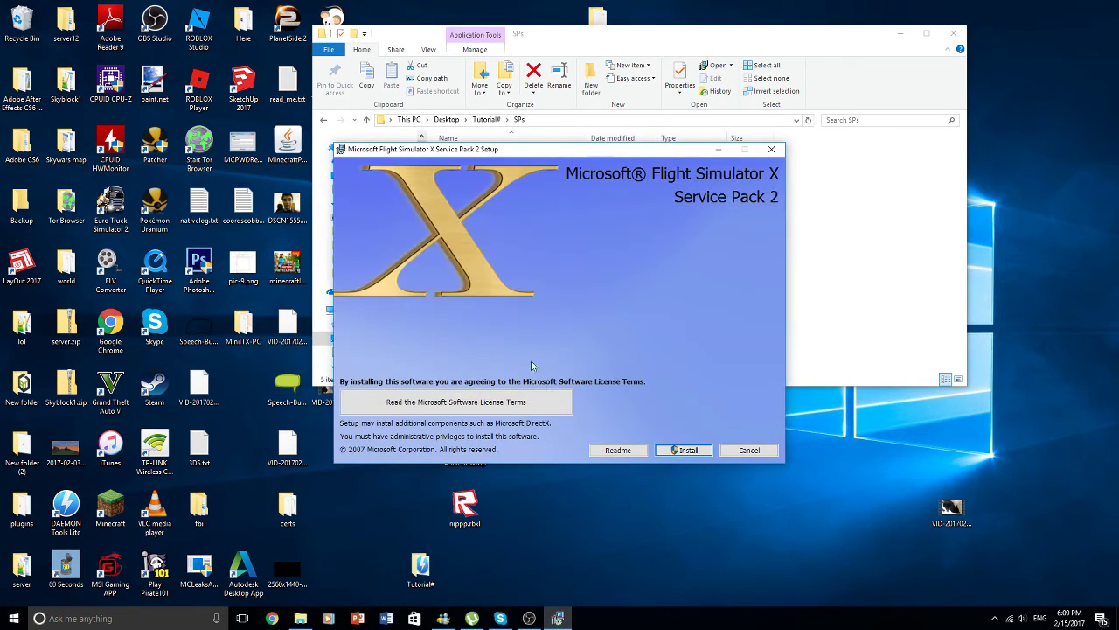
click(694, 451)
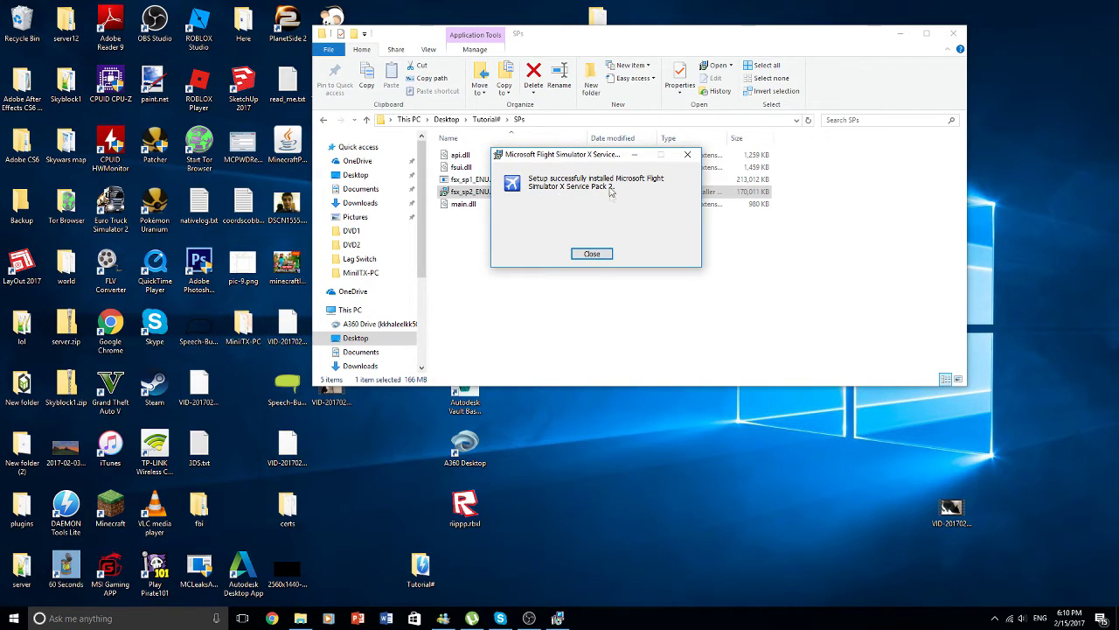
click(592, 254)
- Select api.dll, fsui.dll and main.dll in the SPs folder and copy them
click(461, 166)
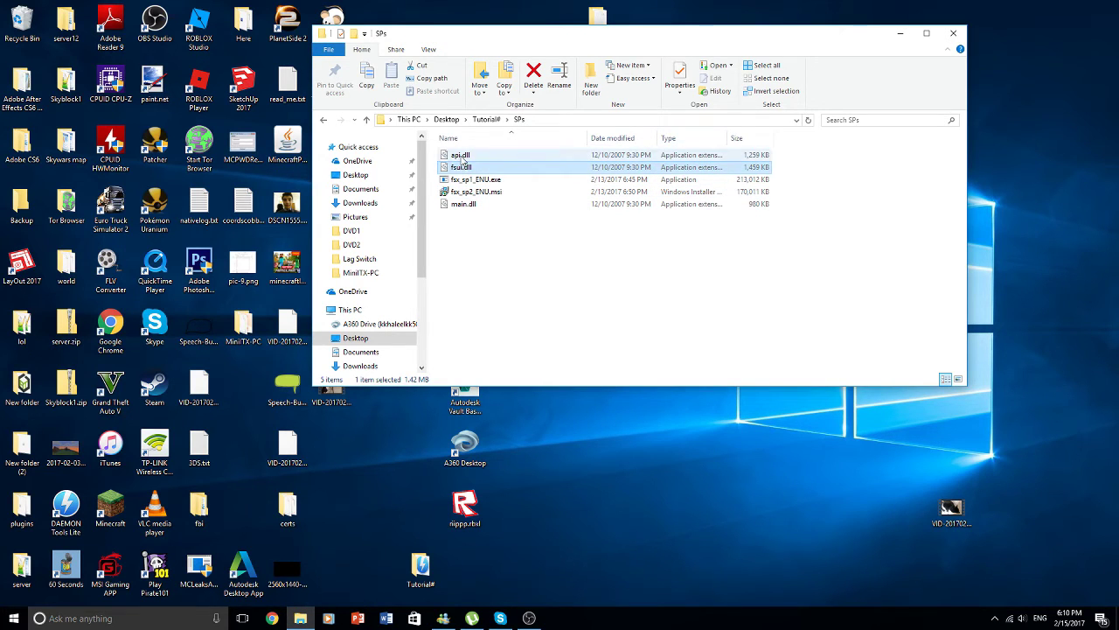
ctrl+click(457, 158)
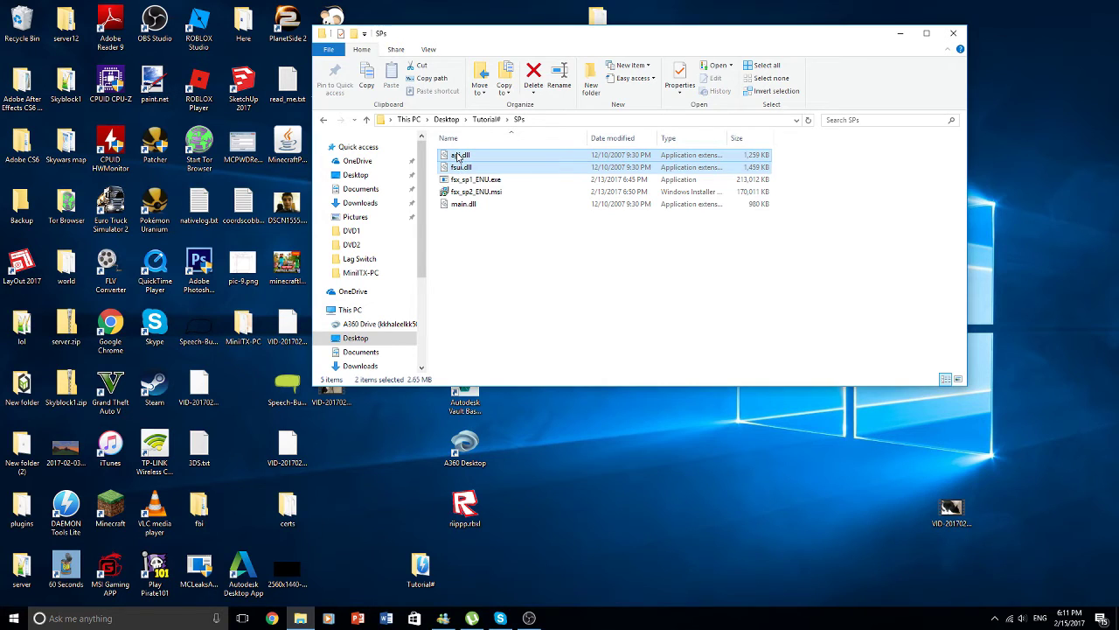
click(708, 166)
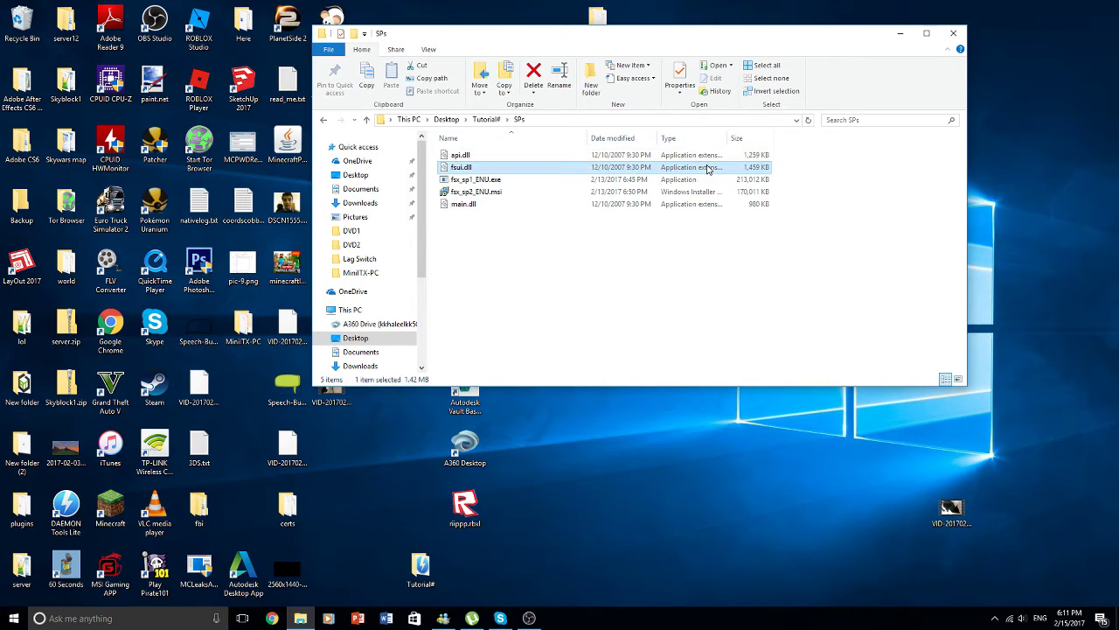
ctrl+click(615, 155)
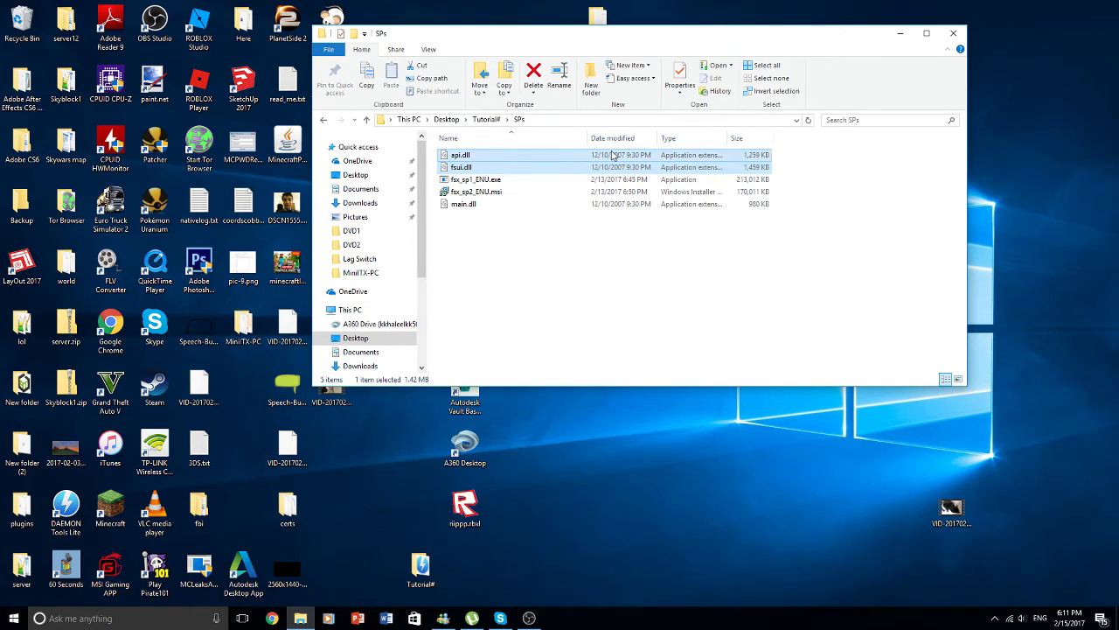
ctrl+click(606, 205)
right_click(605, 212)
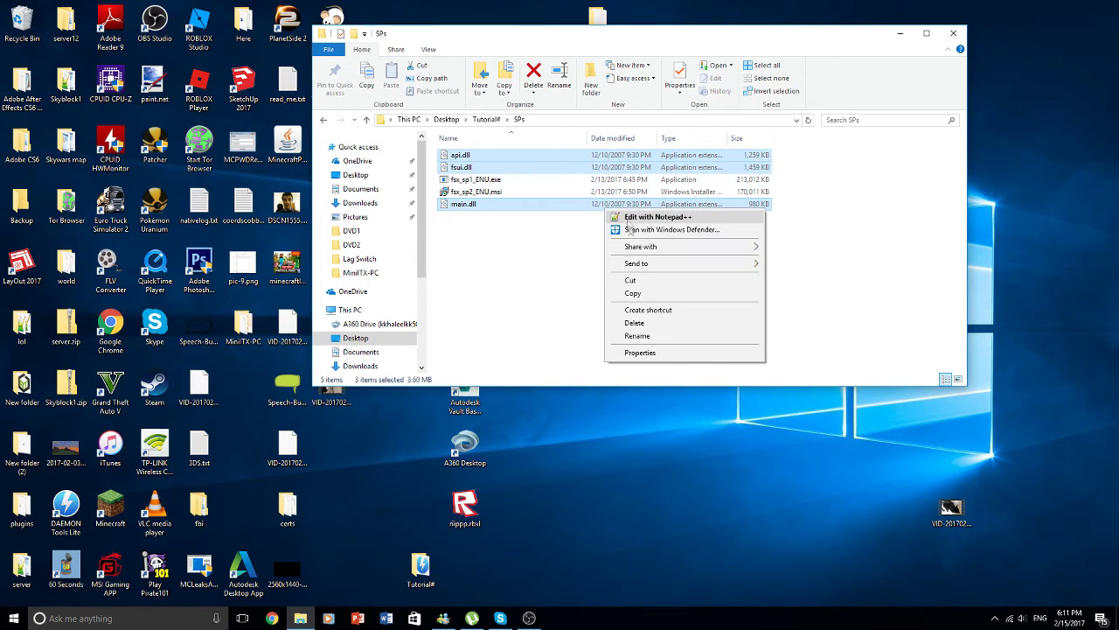
click(629, 299)
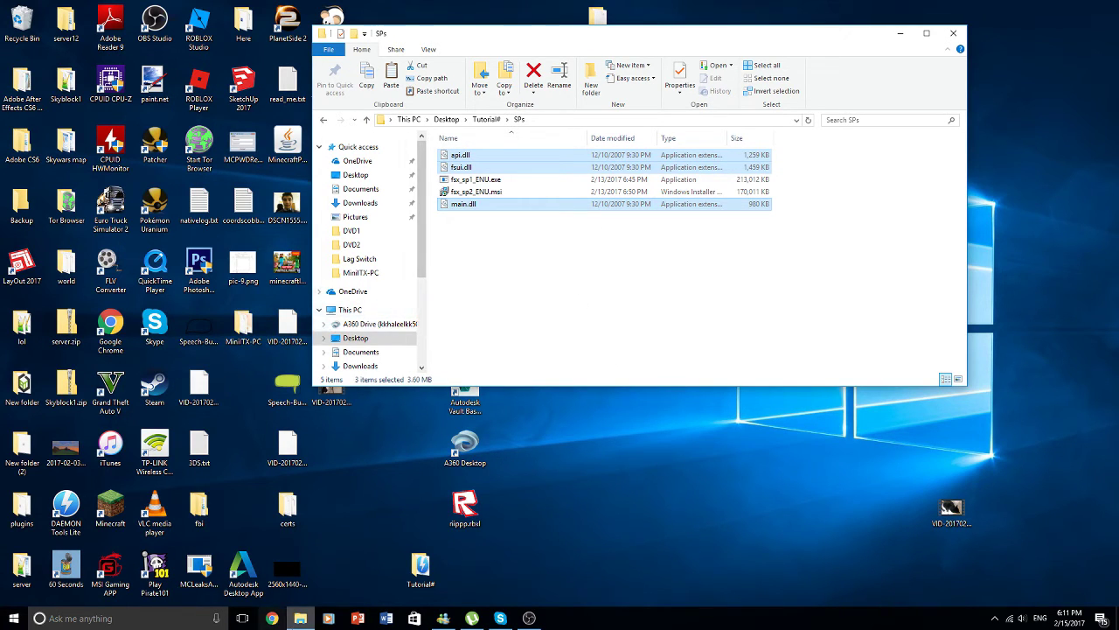
- Navigate to C:\Program Files (x86)\Microsoft Games\Microsoft Flight Simulator X
scroll(382, 235, down, 1)
scroll(382, 235, down, 2)
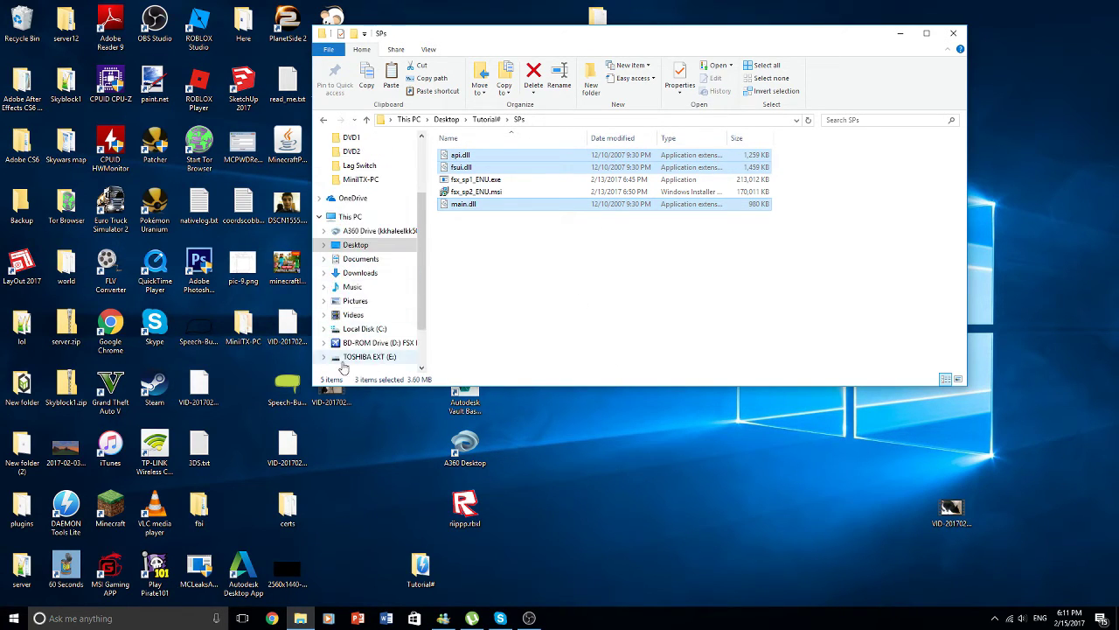
click(368, 331)
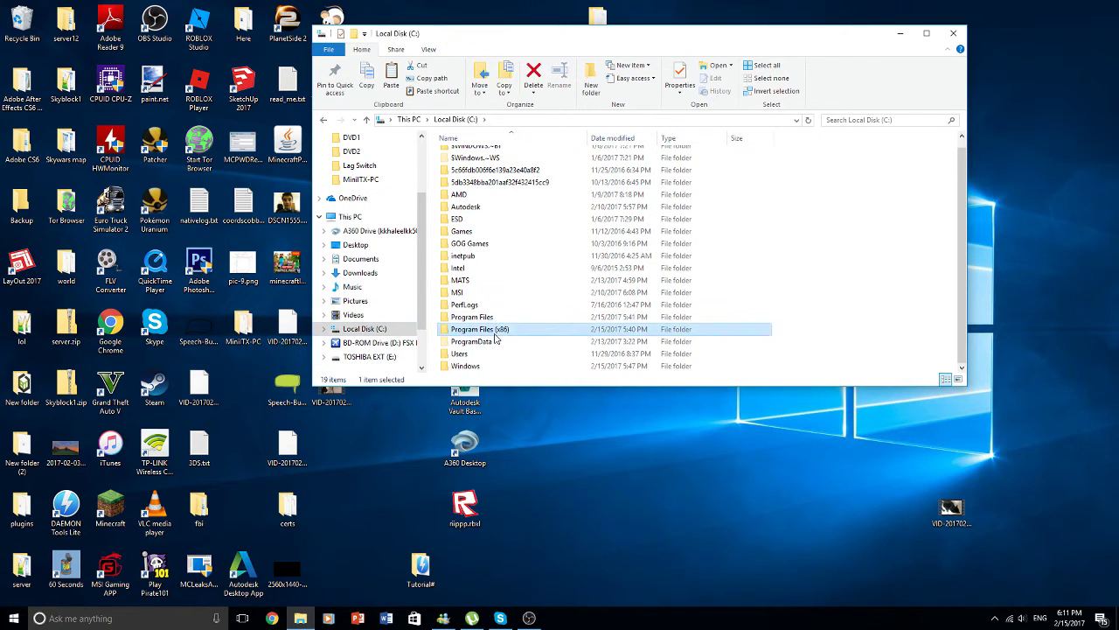
double_click(479, 329)
scroll(490, 280, down, 3)
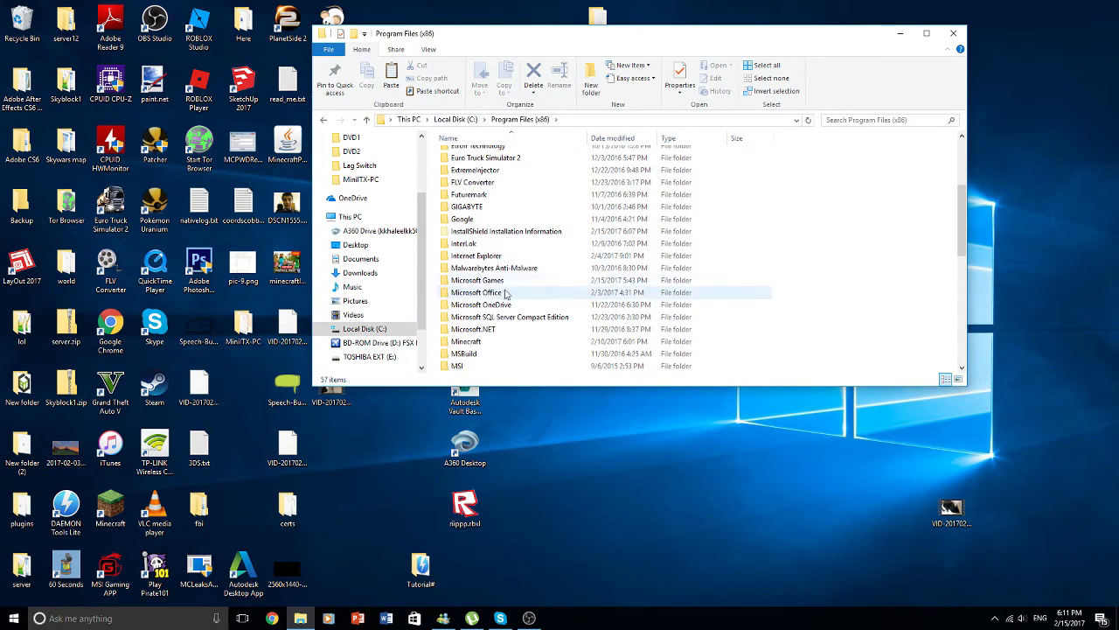
double_click(476, 280)
double_click(460, 158)
scroll(490, 245, down, 9)
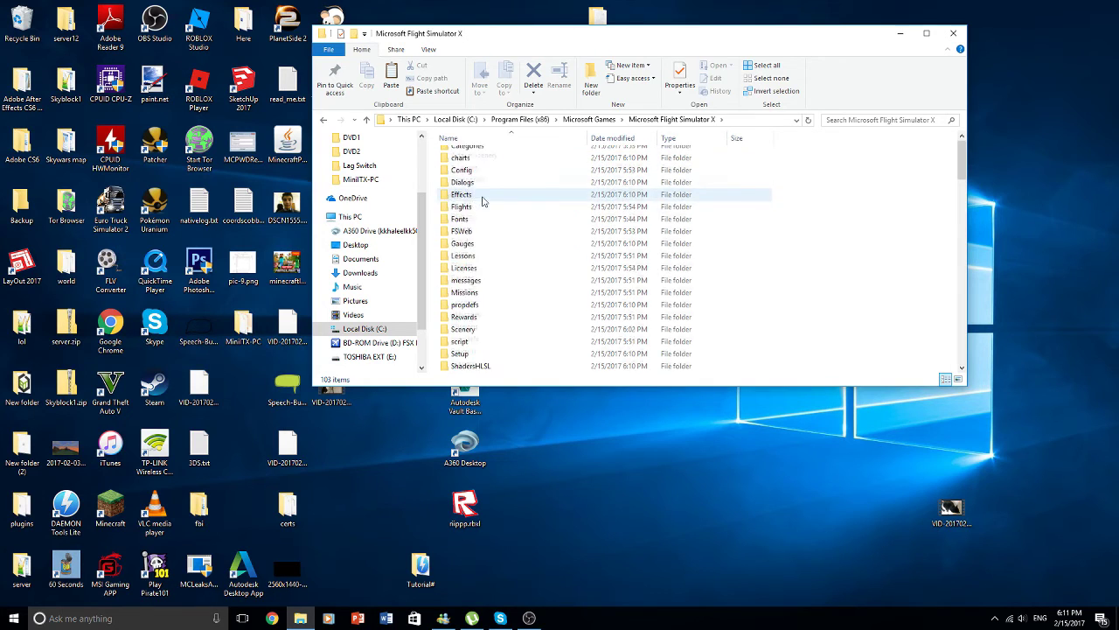
- Paste the three dlls, replacing the originals and granting administrator permission for all
right_click(878, 237)
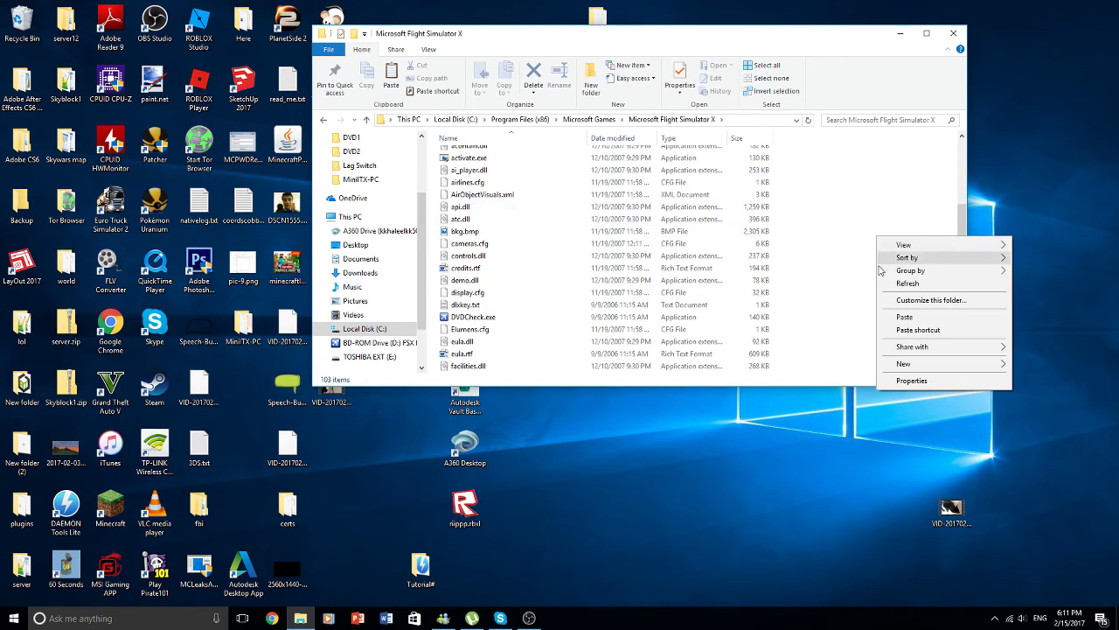
click(892, 316)
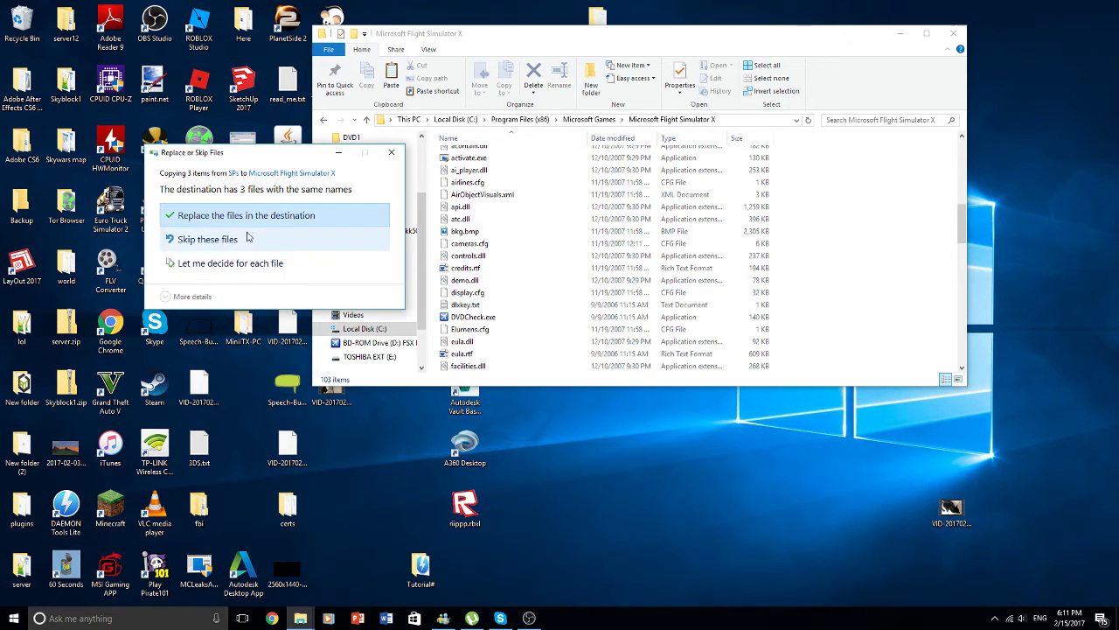
click(248, 217)
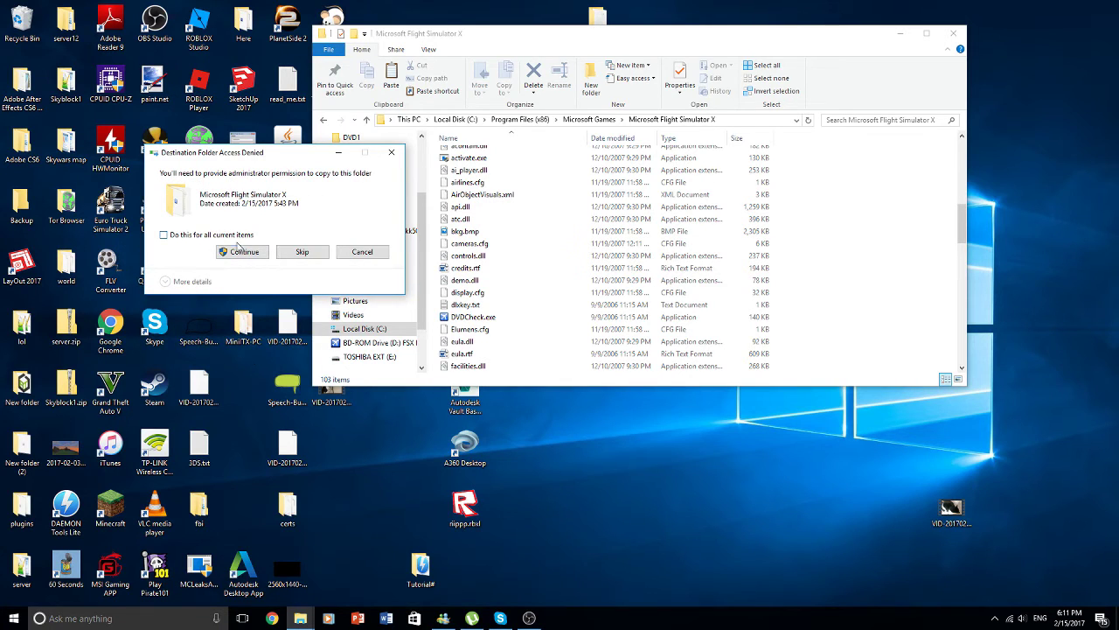
click(231, 236)
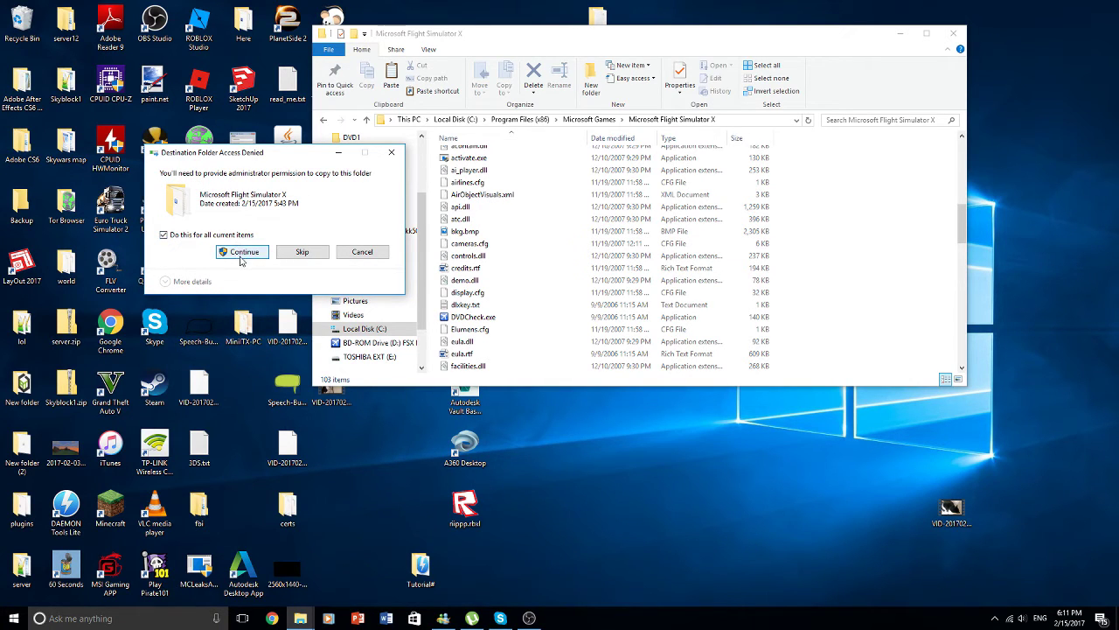
click(243, 251)
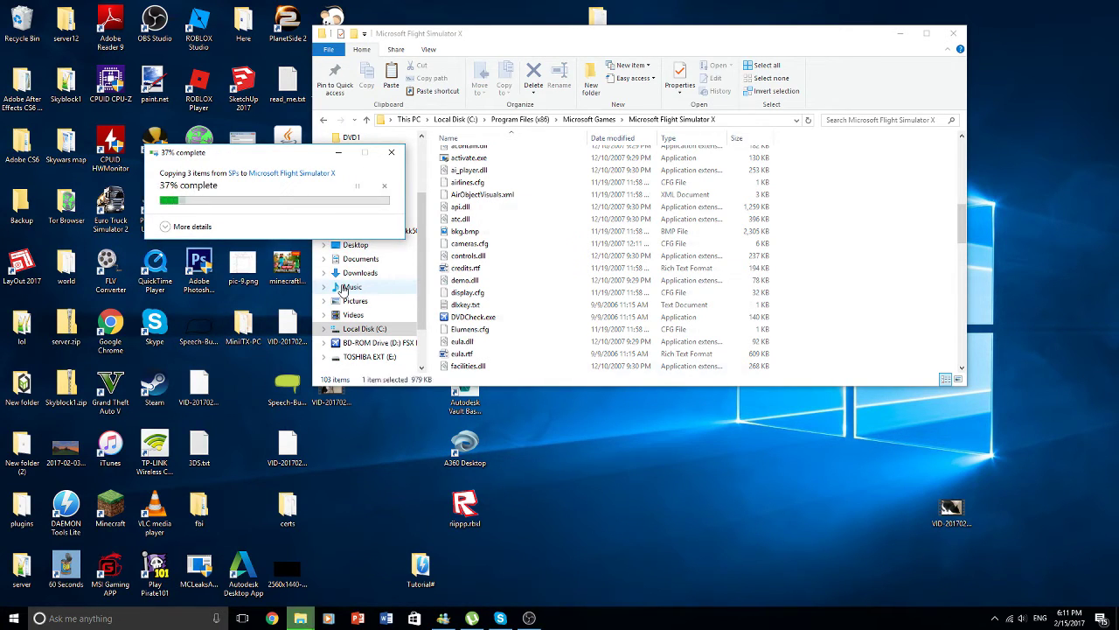
scroll(749, 217, down, 10)
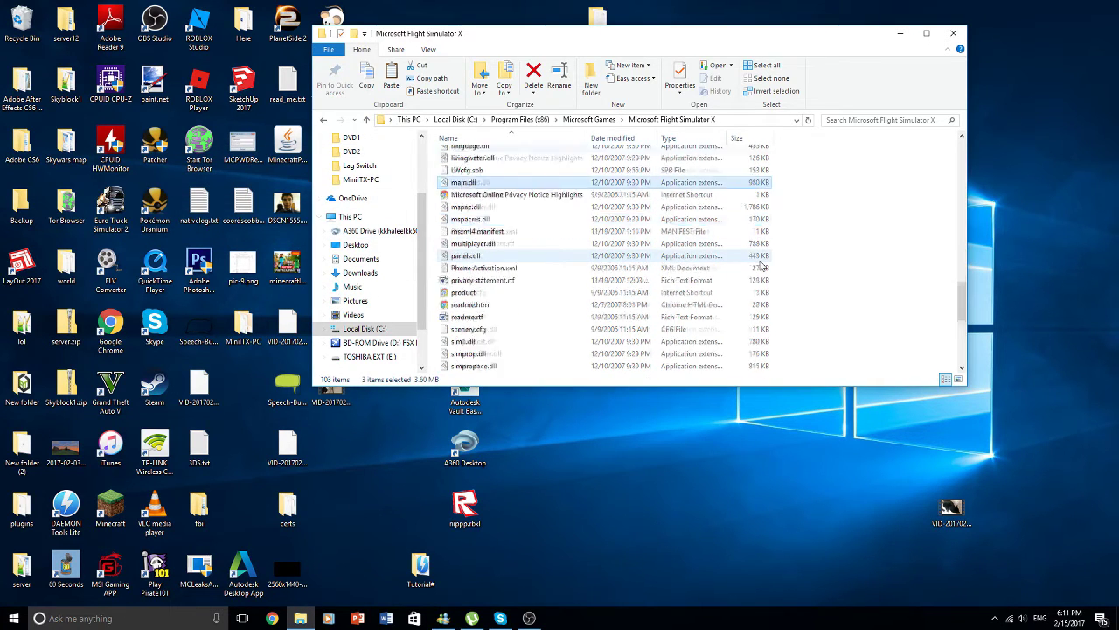
scroll(751, 254, up, 12)
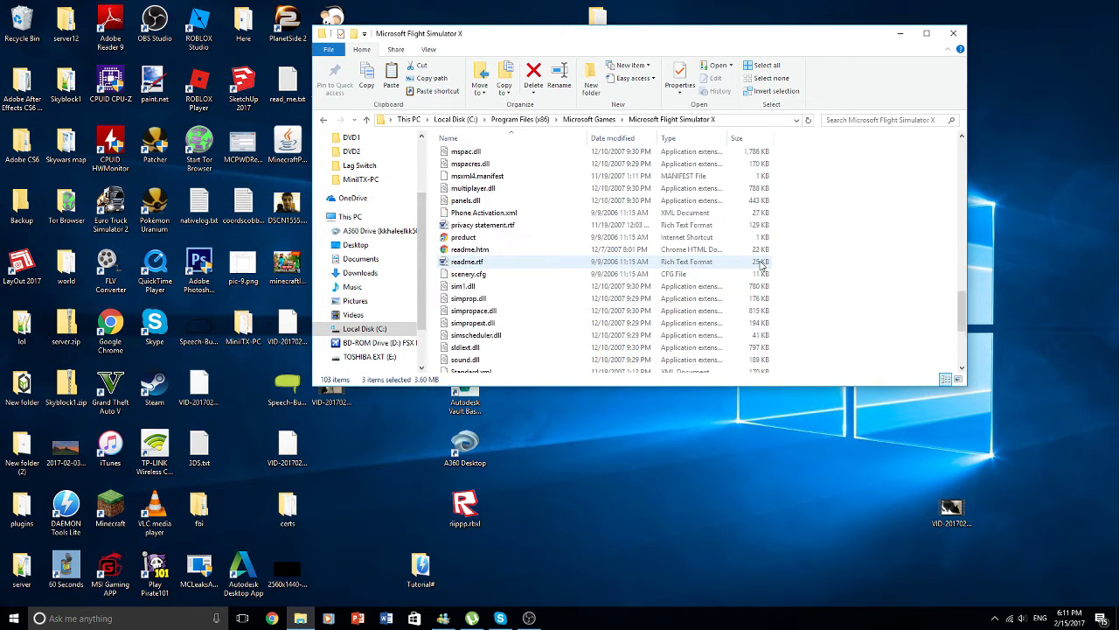
scroll(735, 243, up, 4)
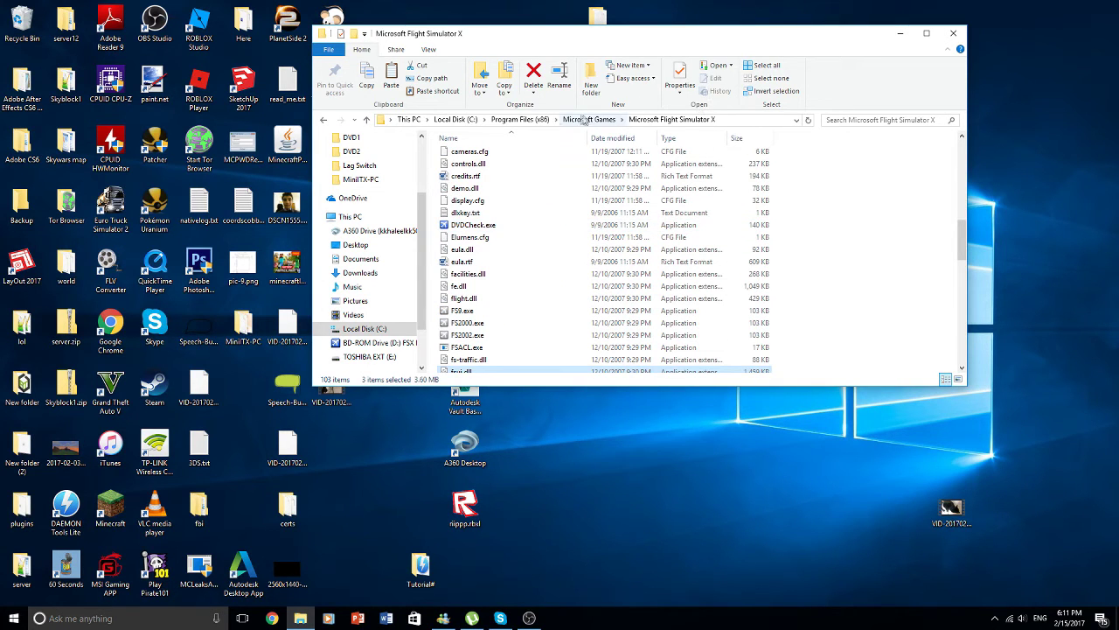
- Reopen the Microsoft Flight Simulator X install folder in a new Explorer window
click(952, 34)
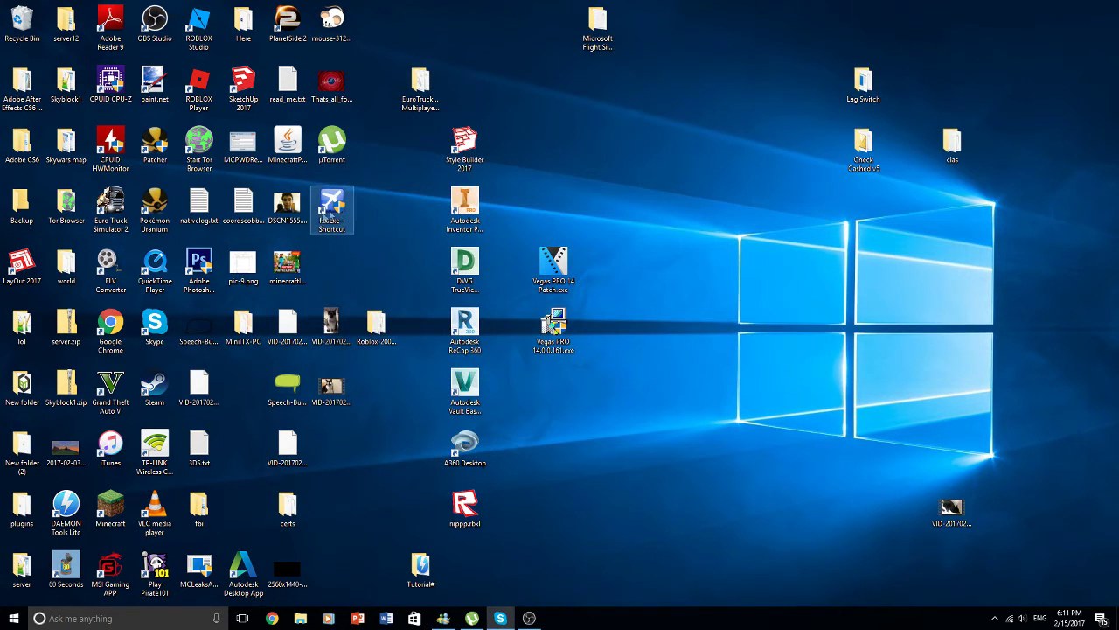
drag(328, 214, 797, 302)
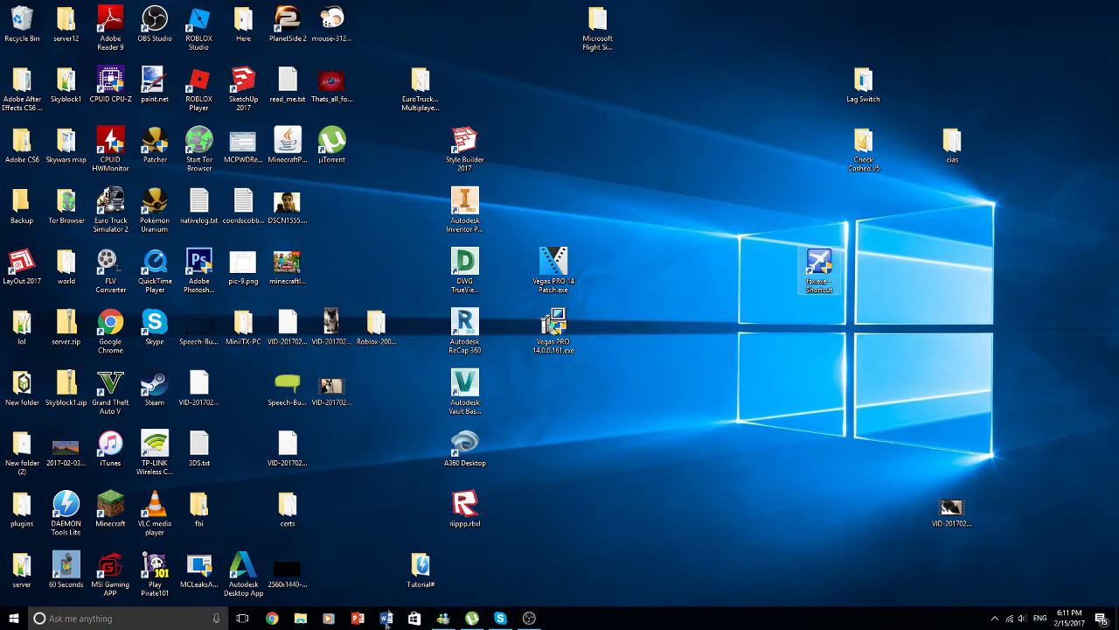
click(302, 619)
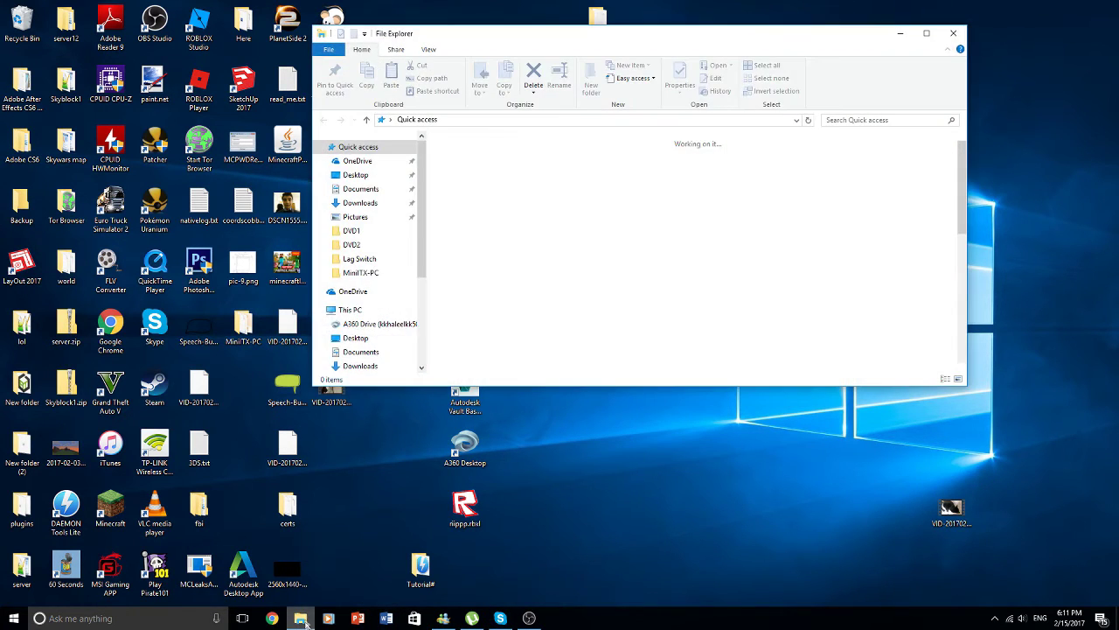
scroll(377, 320, down, 2)
click(367, 314)
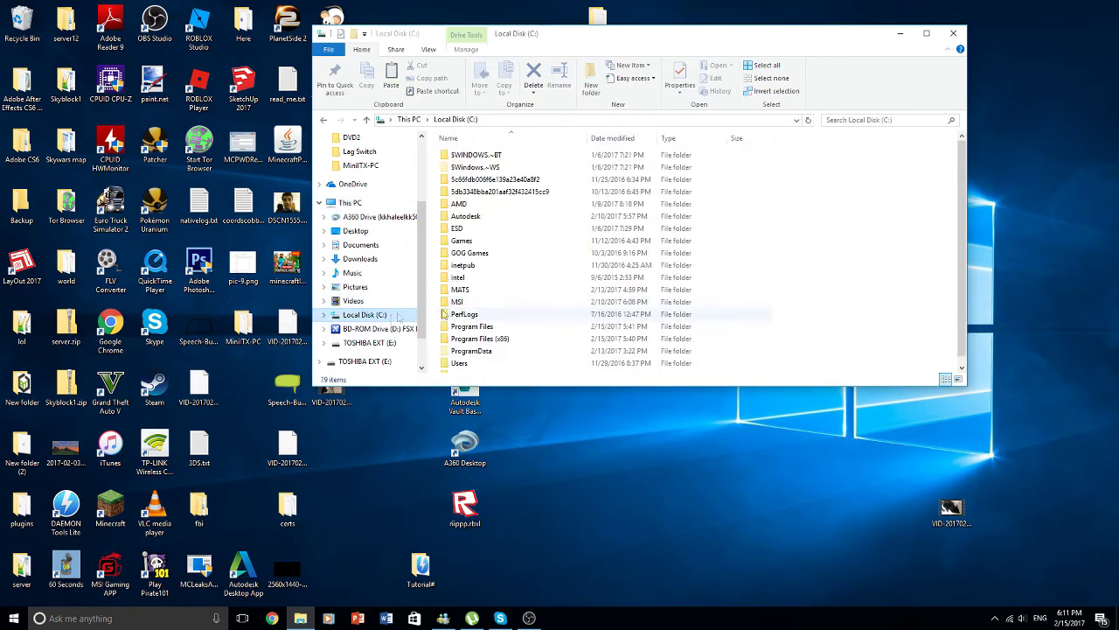
double_click(563, 324)
scroll(551, 213, down, 4)
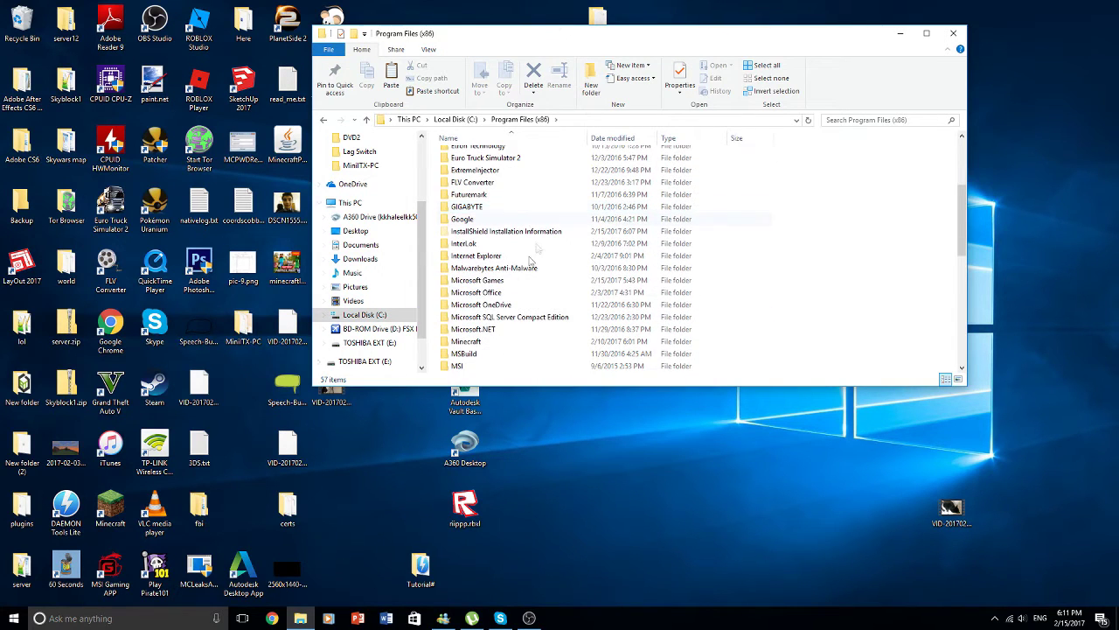
double_click(507, 281)
double_click(662, 157)
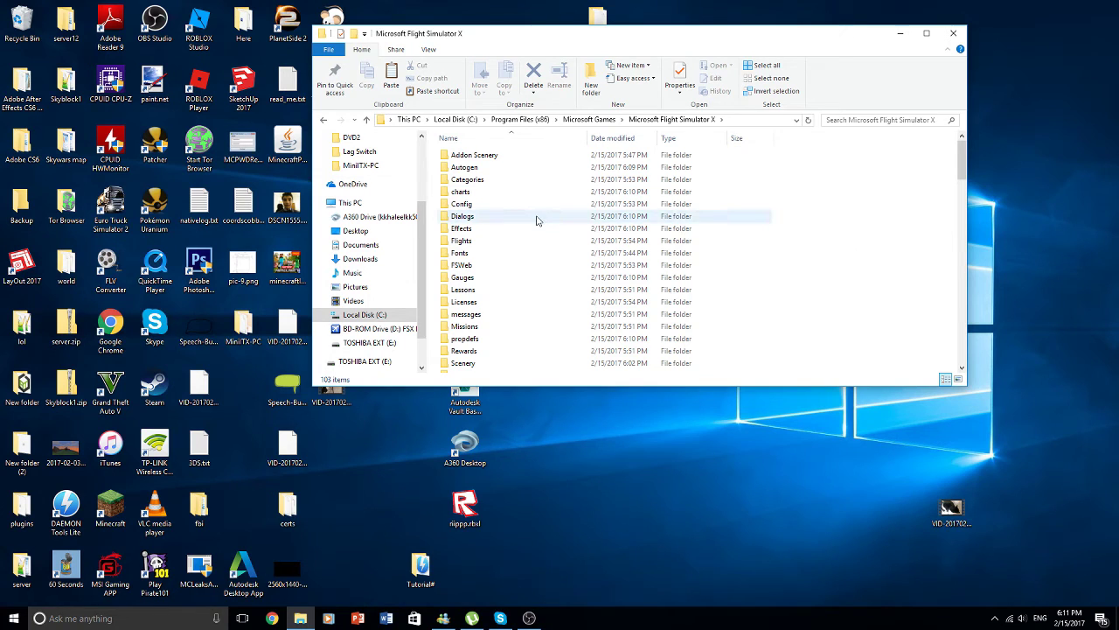
scroll(537, 220, down, 10)
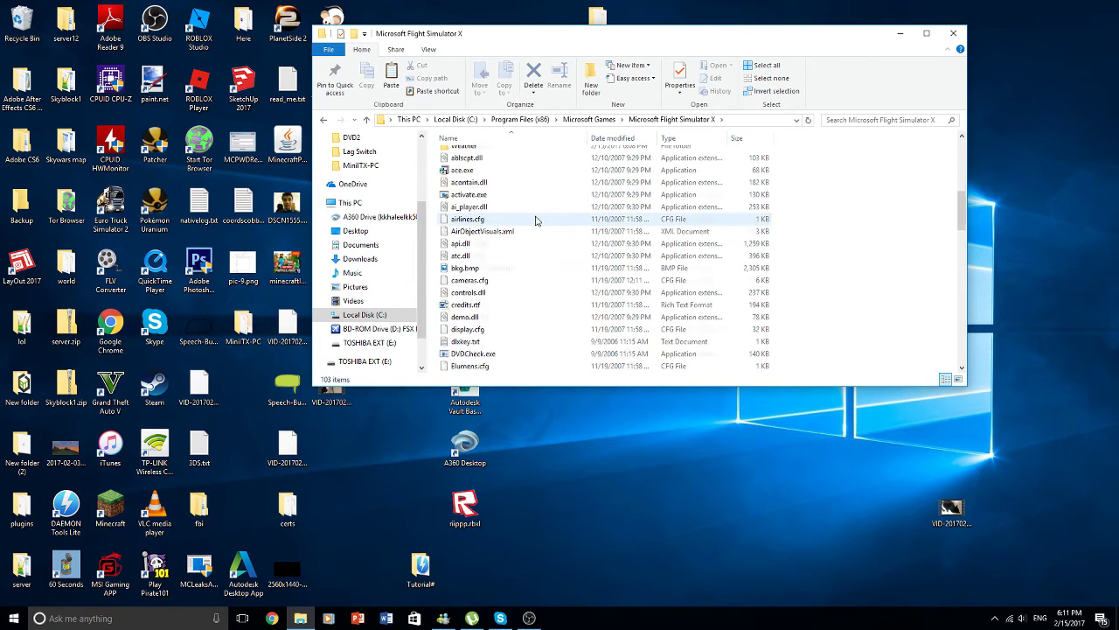
scroll(537, 221, down, 6)
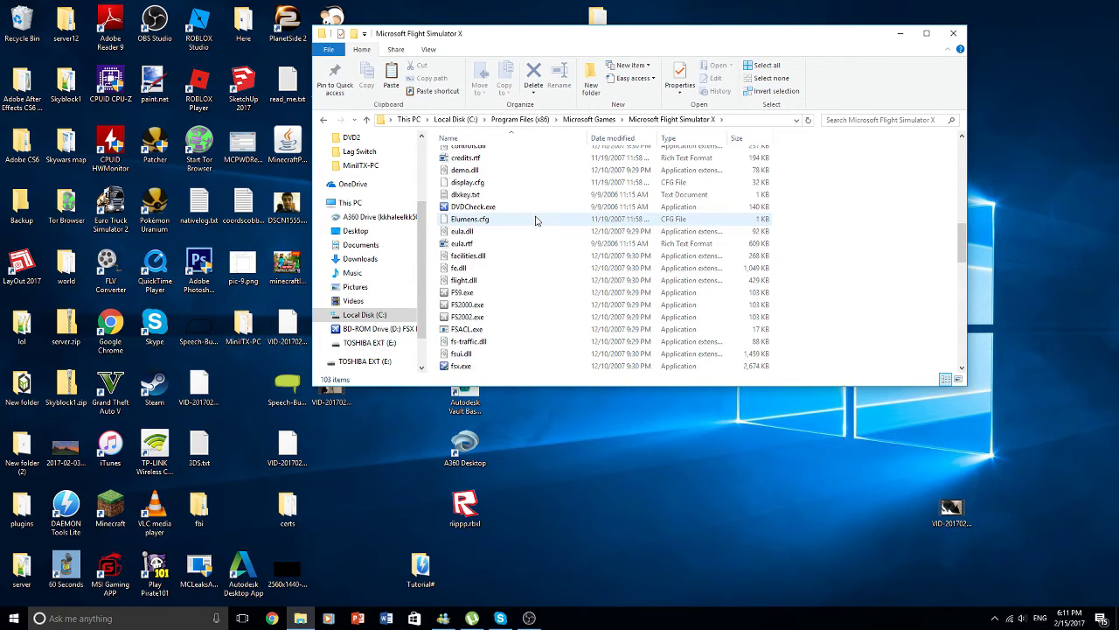
- Create a desktop shortcut to fsx.exe, then bring up its context menu again
right_click(492, 294)
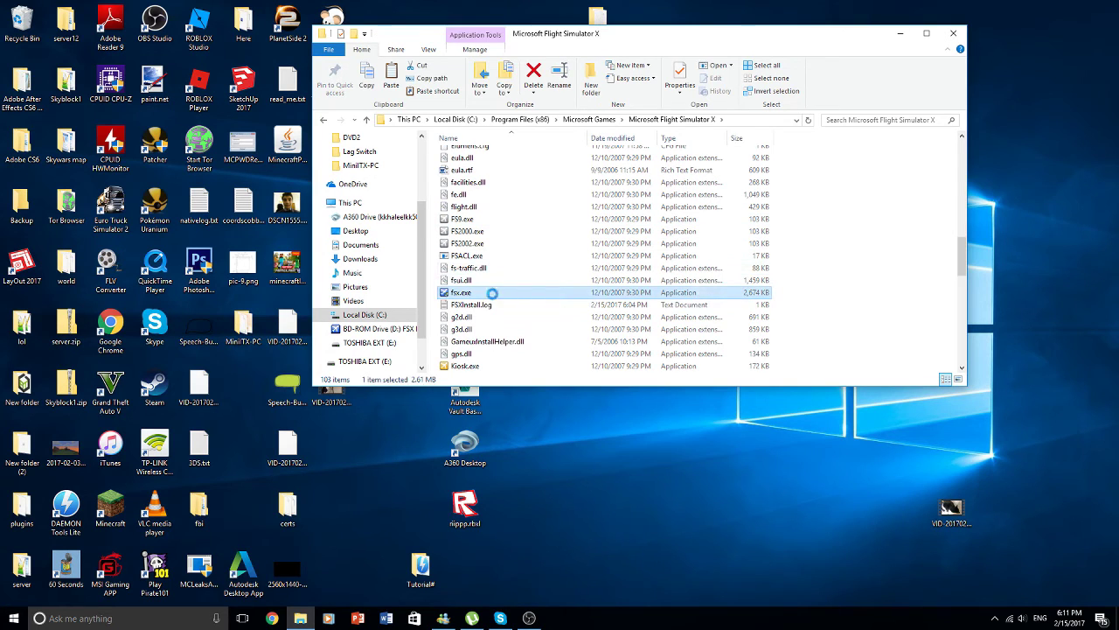
mouse_move(524, 426)
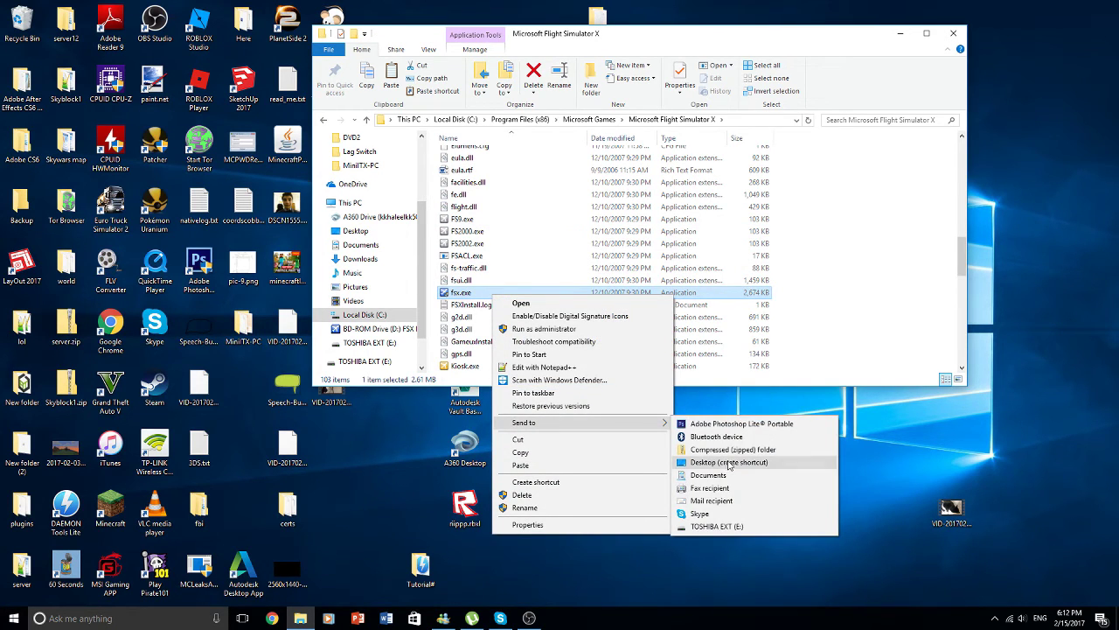
click(482, 295)
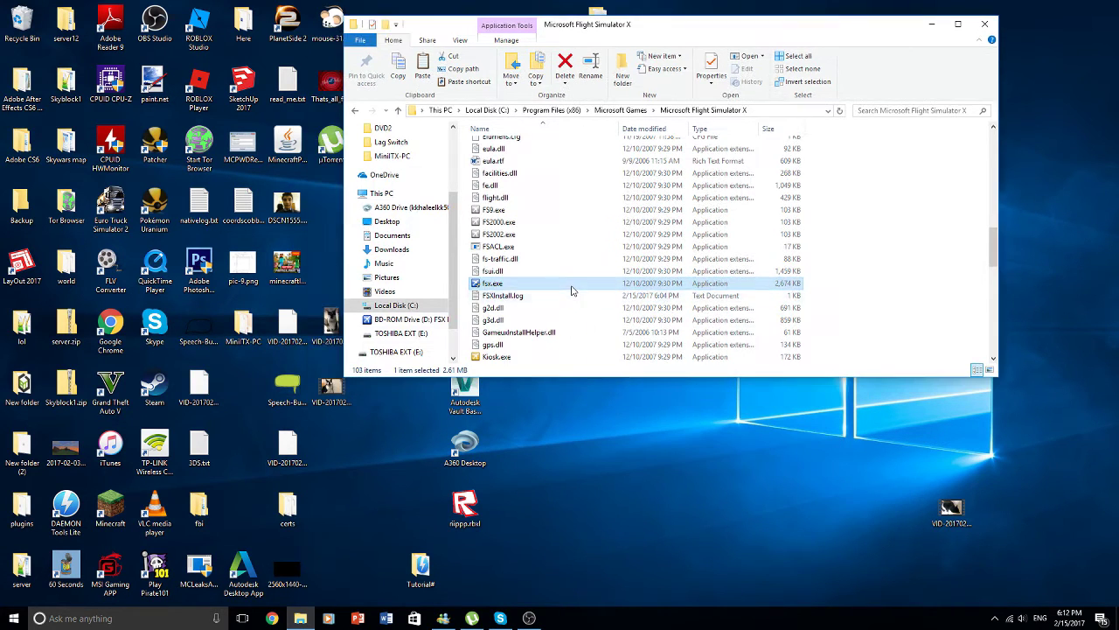
right_click(571, 289)
click(939, 219)
click(939, 219)
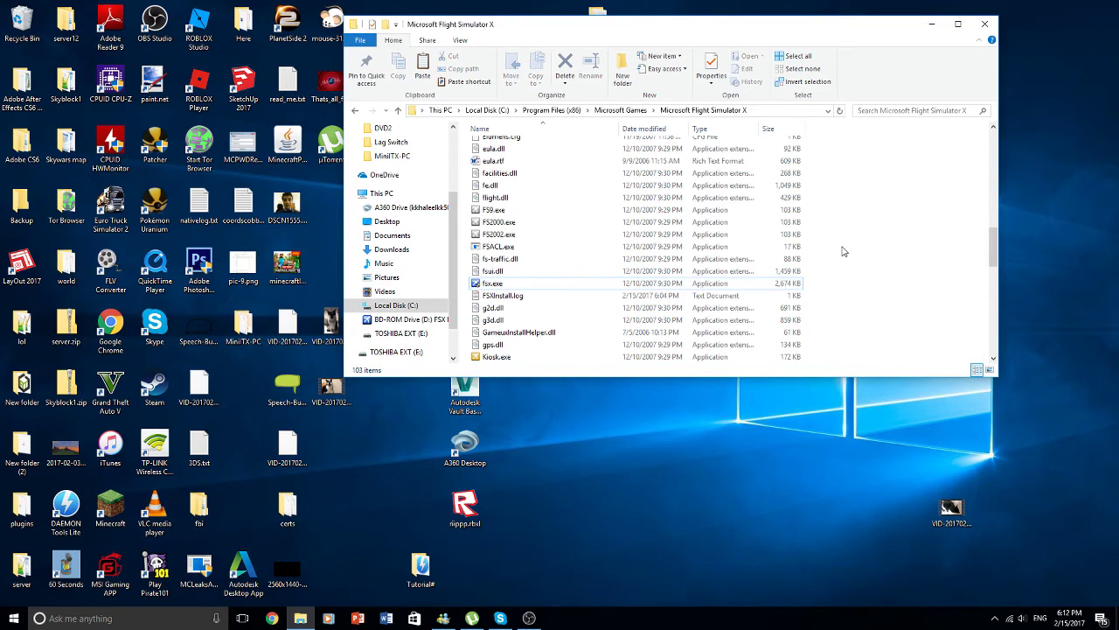
right_click(713, 290)
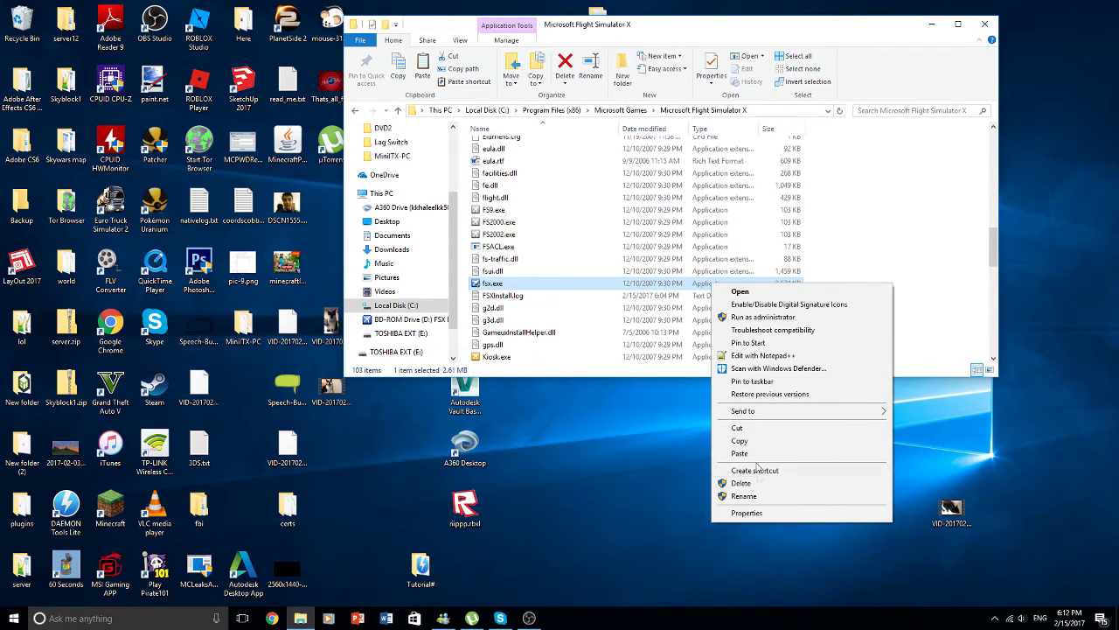
mouse_move(754, 411)
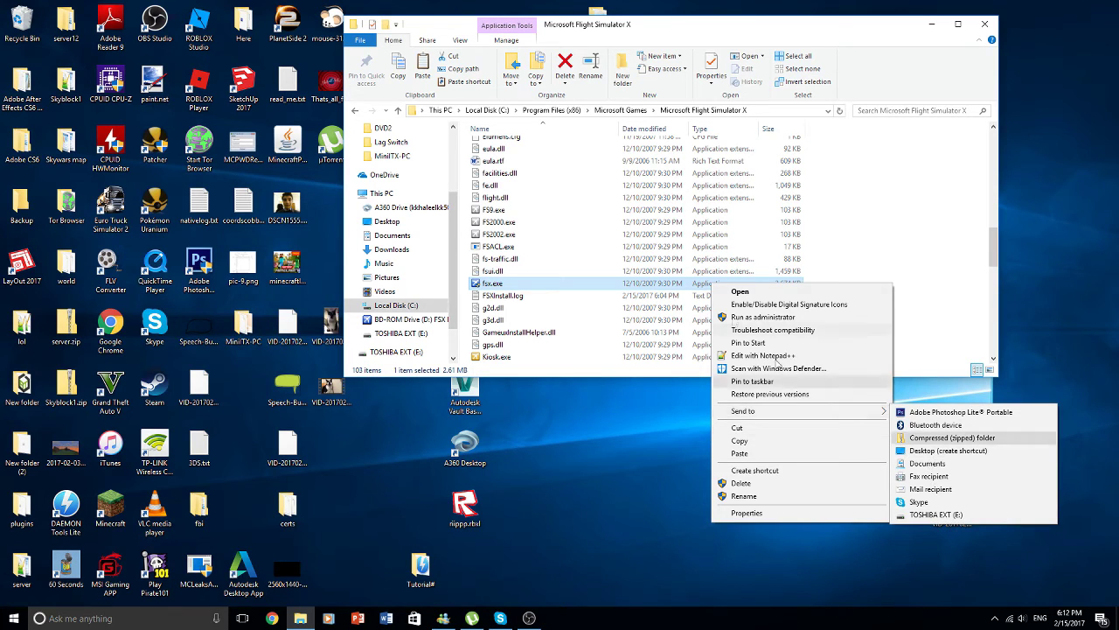
click(931, 451)
click(866, 255)
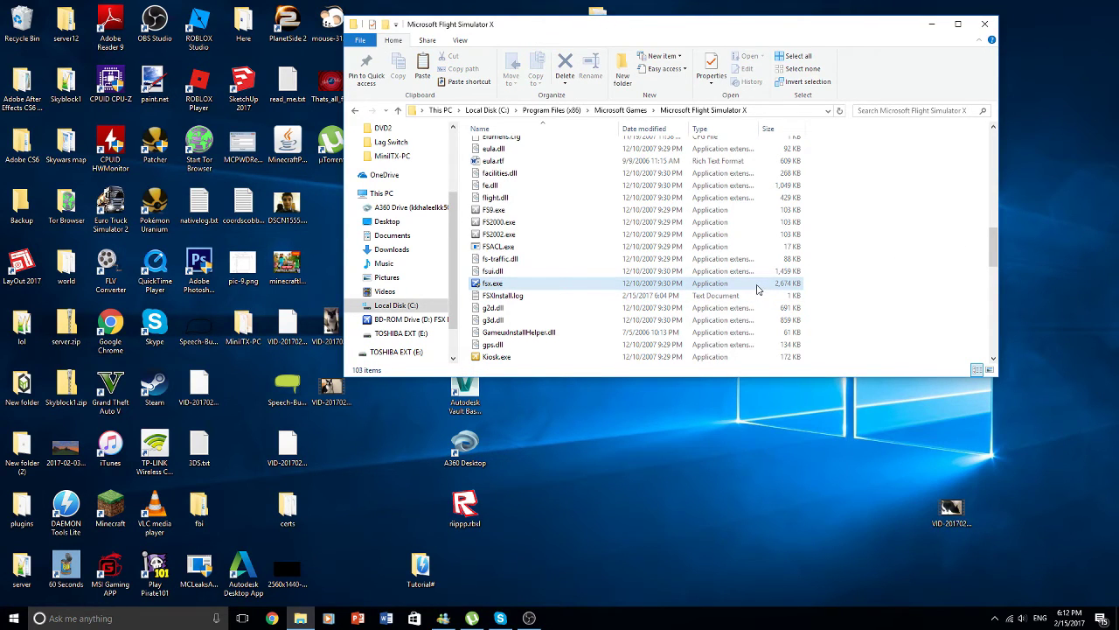
right_click(757, 289)
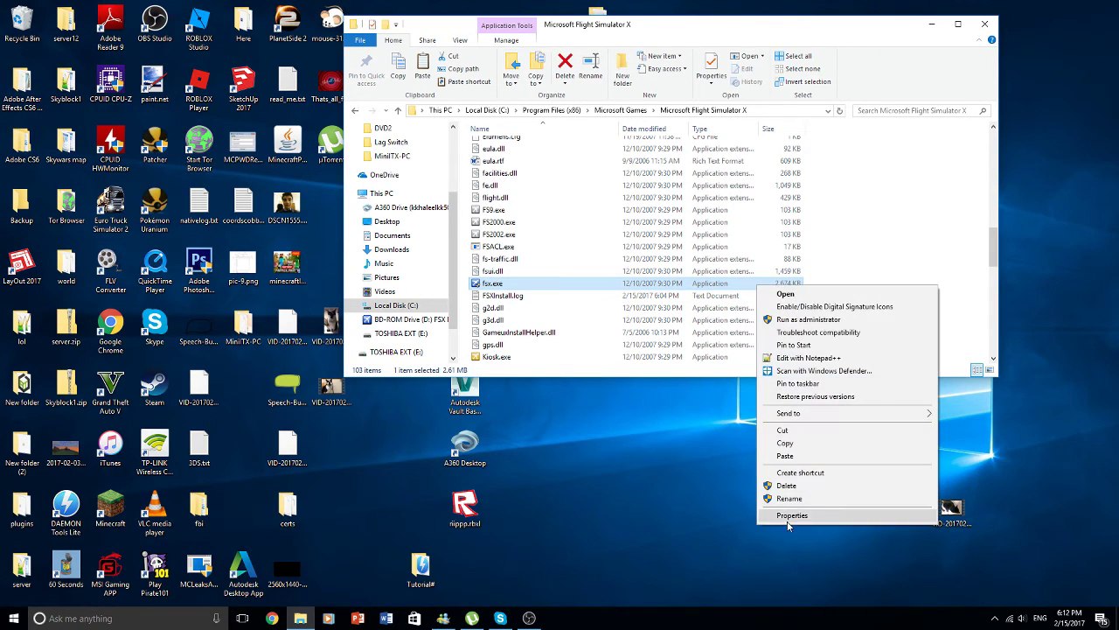
- Set fsx.exe to run in Windows Vista (Service Pack 2) compatibility mode and apply
click(790, 515)
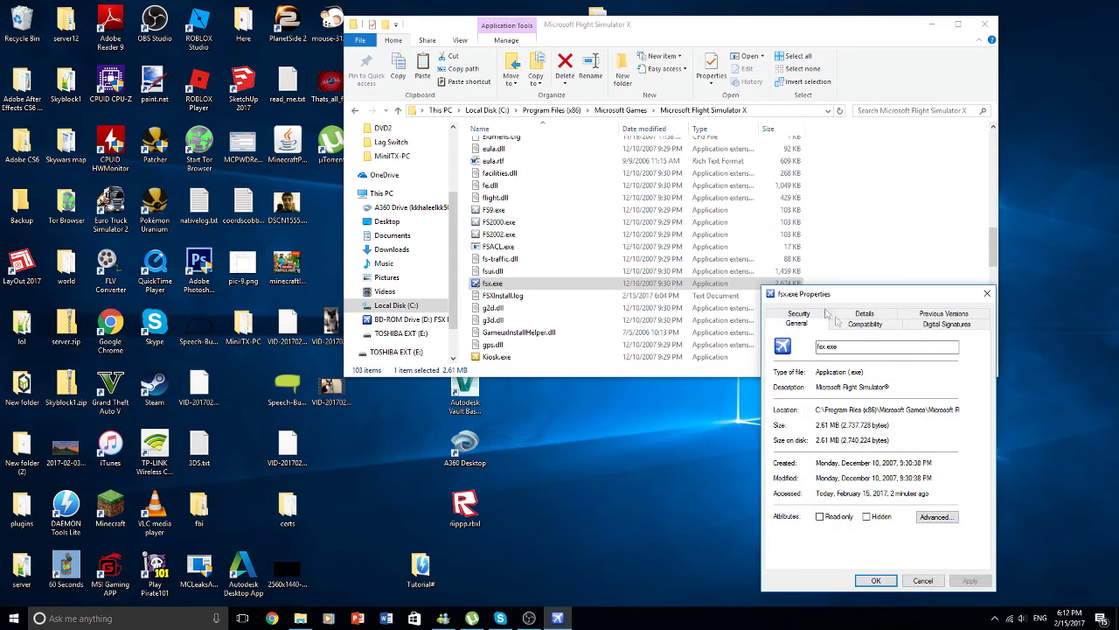
click(864, 324)
drag(873, 295, 799, 146)
click(712, 252)
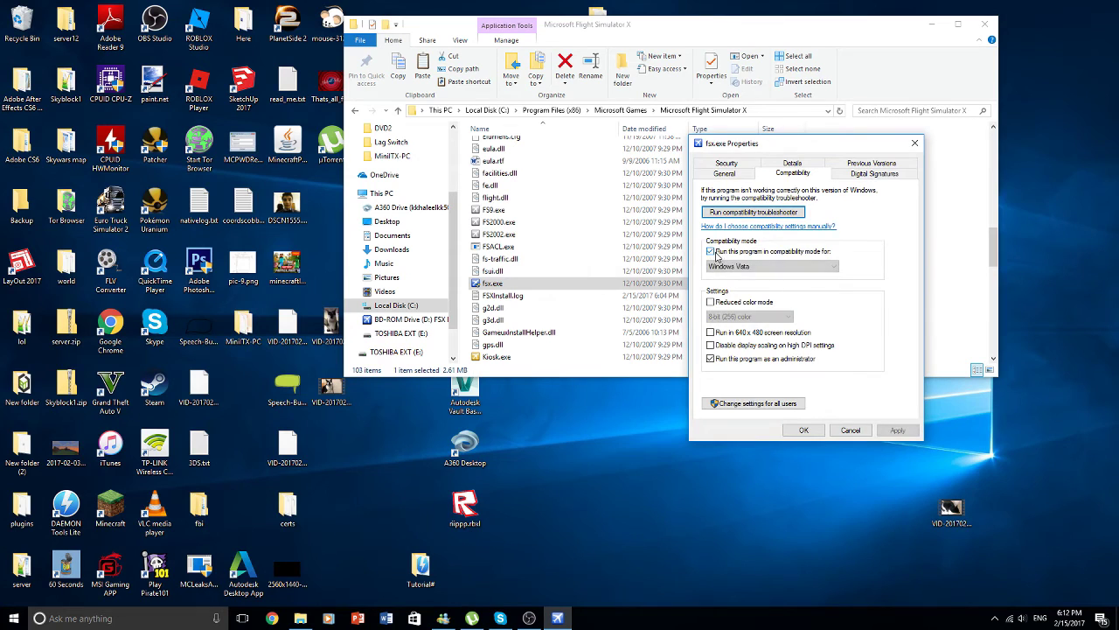
click(811, 266)
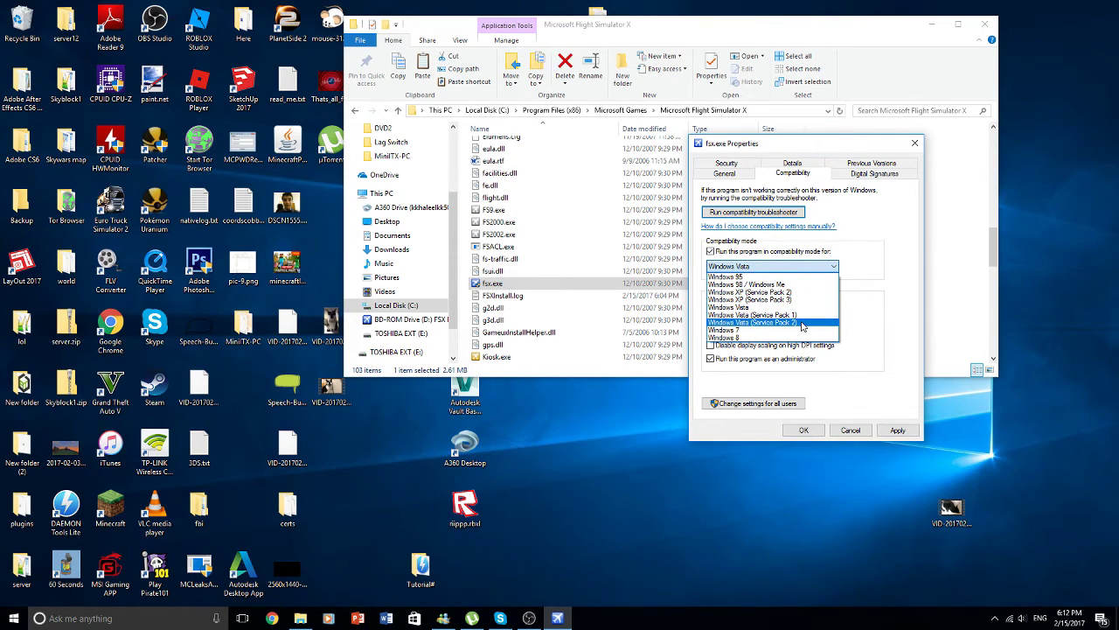
click(802, 324)
click(899, 430)
- Confirm the compatibility settings with OK, closing fsx.exe's Properties
click(804, 430)
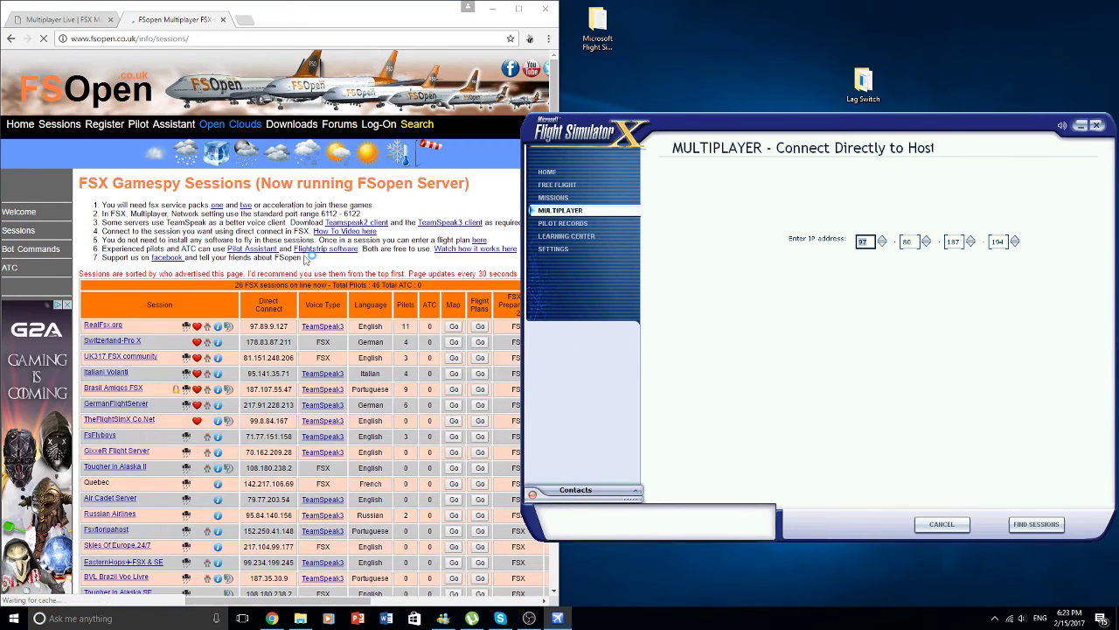
- Enter host address 81.151.248.206 from the FSOpen session list and search for its sessions
click(50, 59)
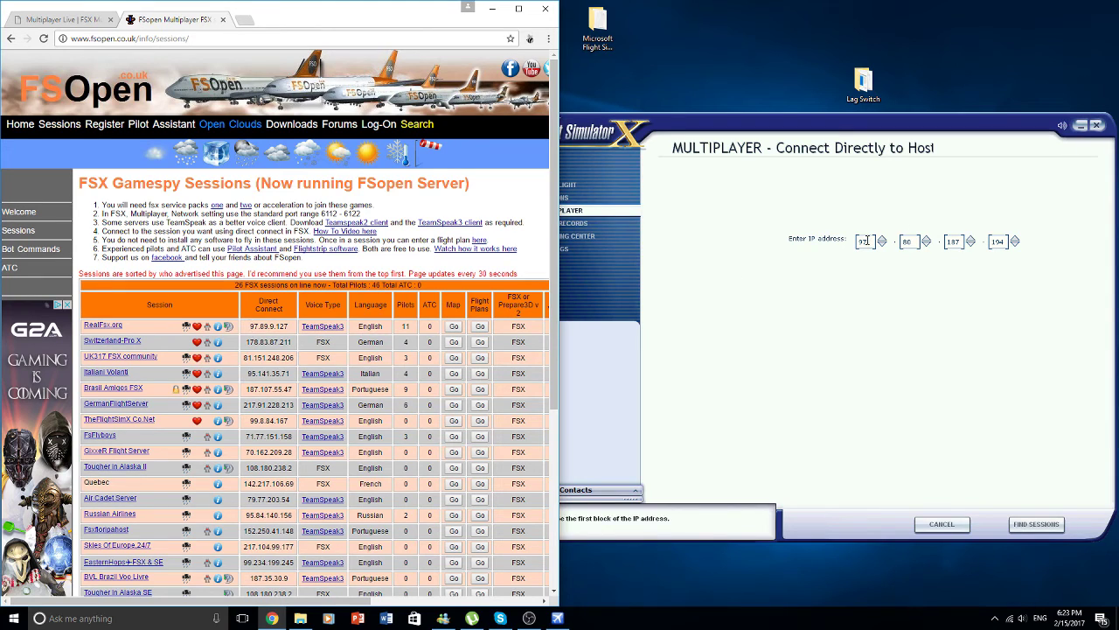
click(827, 240)
text(9)
text(8)
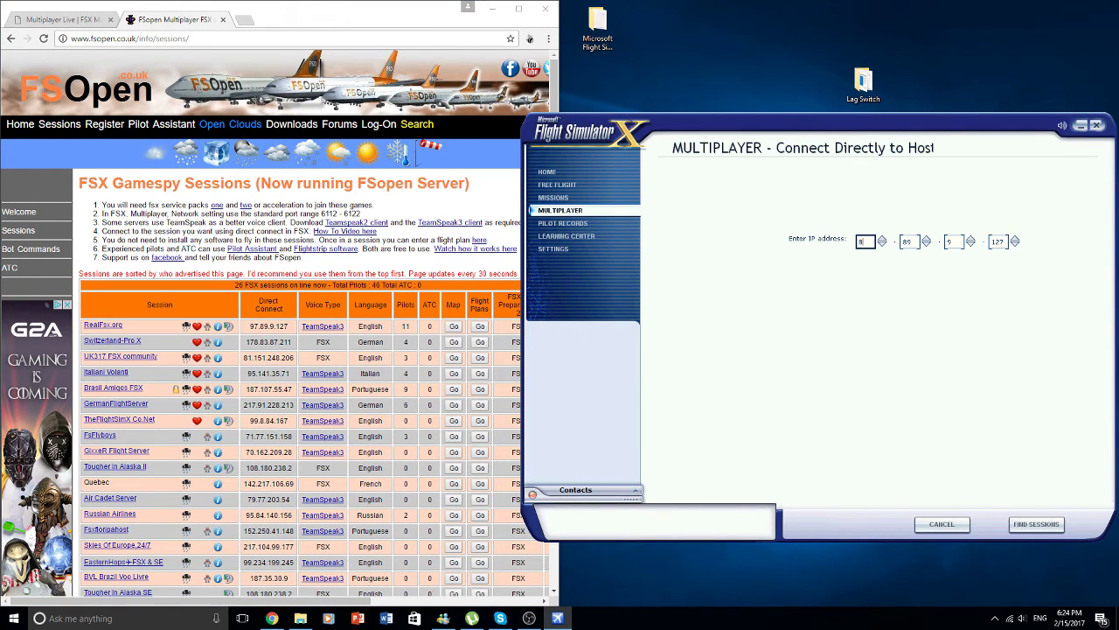
text(1)
key(Tab)
text(151)
key(Tab)
text(24)
key(Tab)
text(208)
text(6)
click(1036, 524)
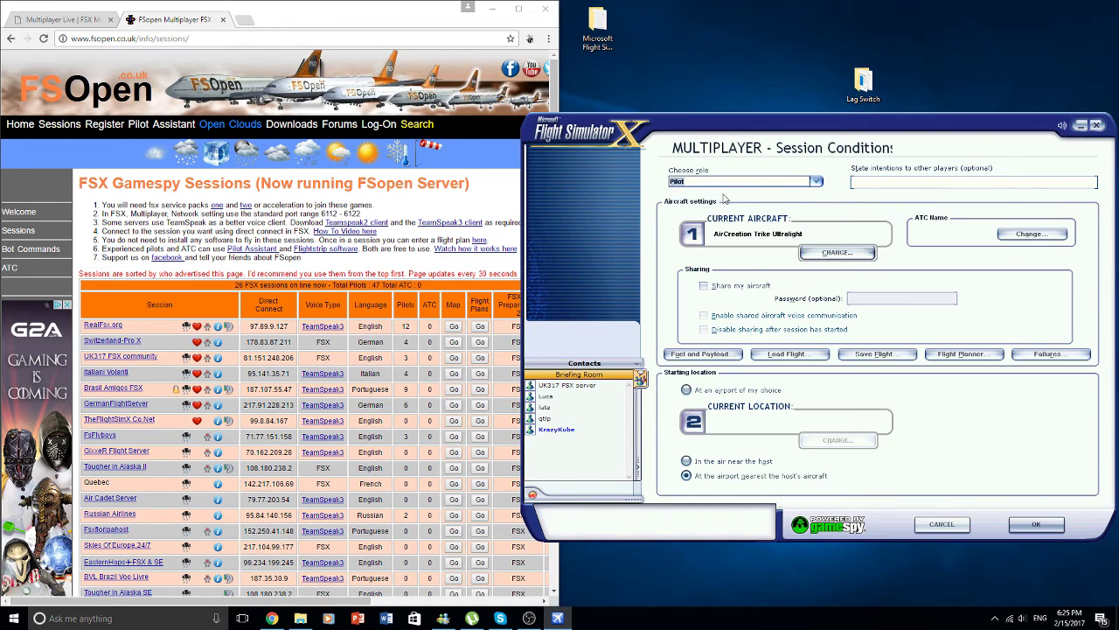
- Keep the Pilot role, leave intentions empty, and choose the Bombardier Learjet 45
click(773, 182)
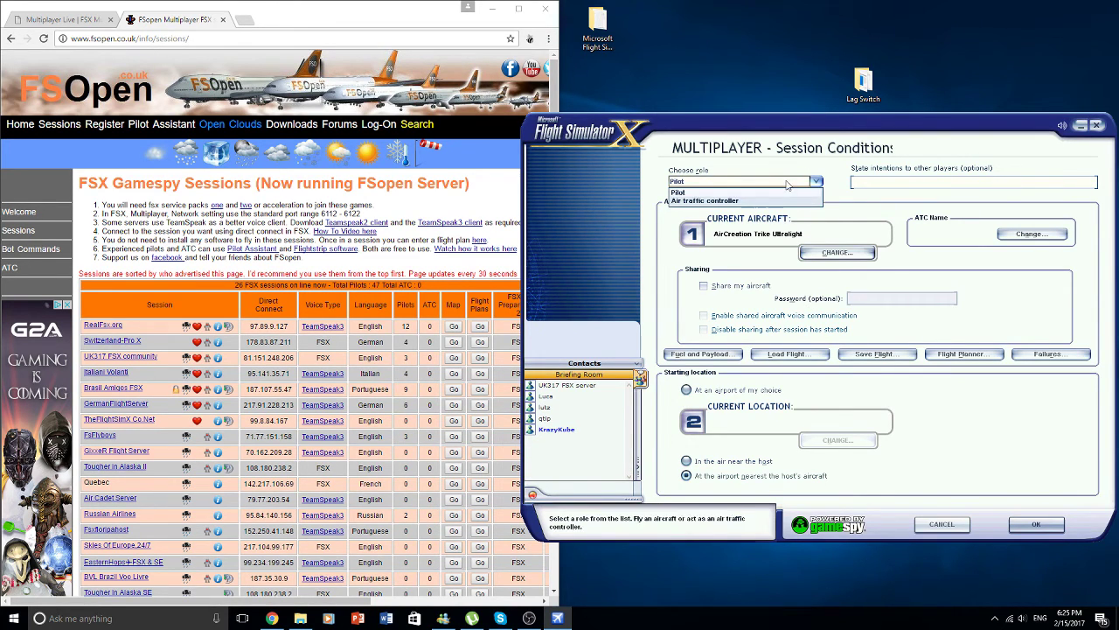
click(790, 191)
click(885, 185)
text(gfhgj)
key(BackSpace)
key(BackSpace)
key(BackSpace)
key(BackSpace)
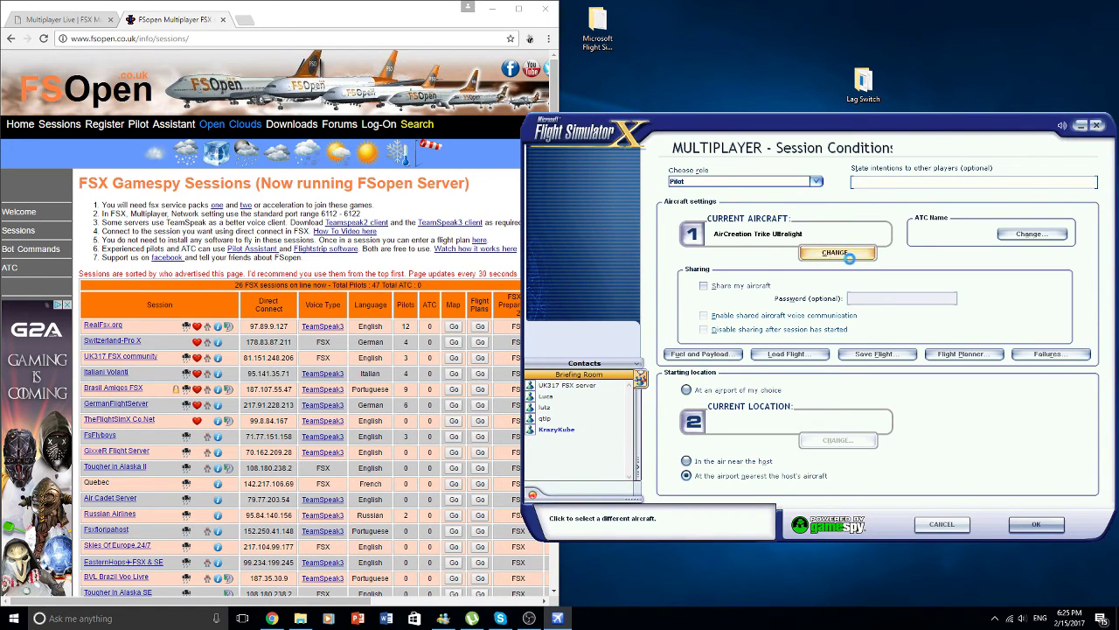
click(848, 256)
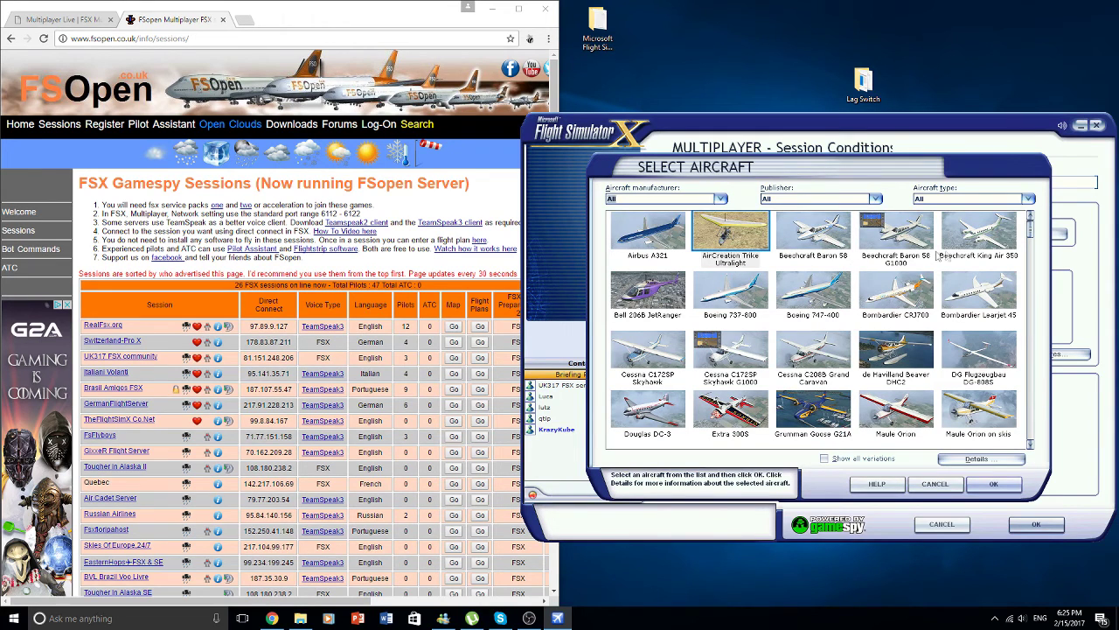
click(994, 483)
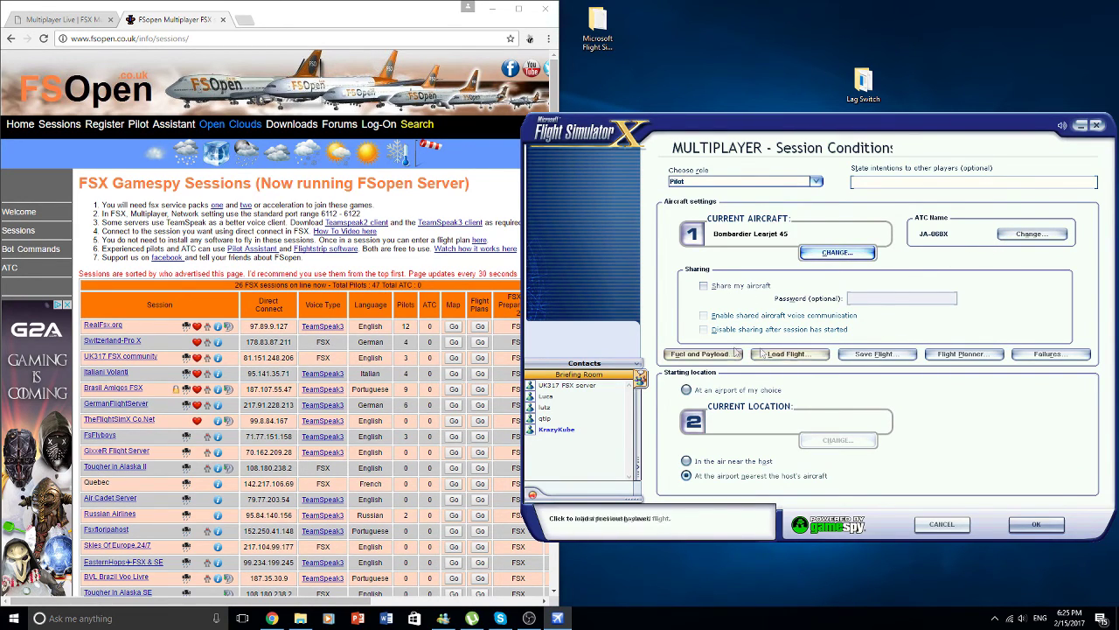
- Set Heathrow as the chosen starting airport and confirm the session conditions
click(718, 393)
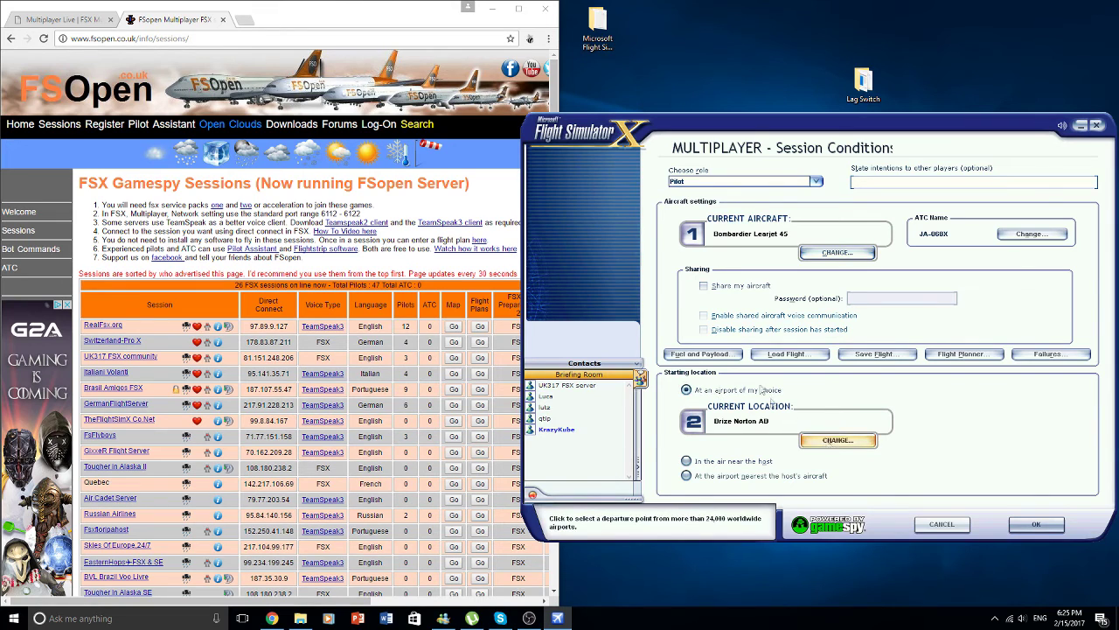
click(818, 439)
scroll(662, 302, down, 3)
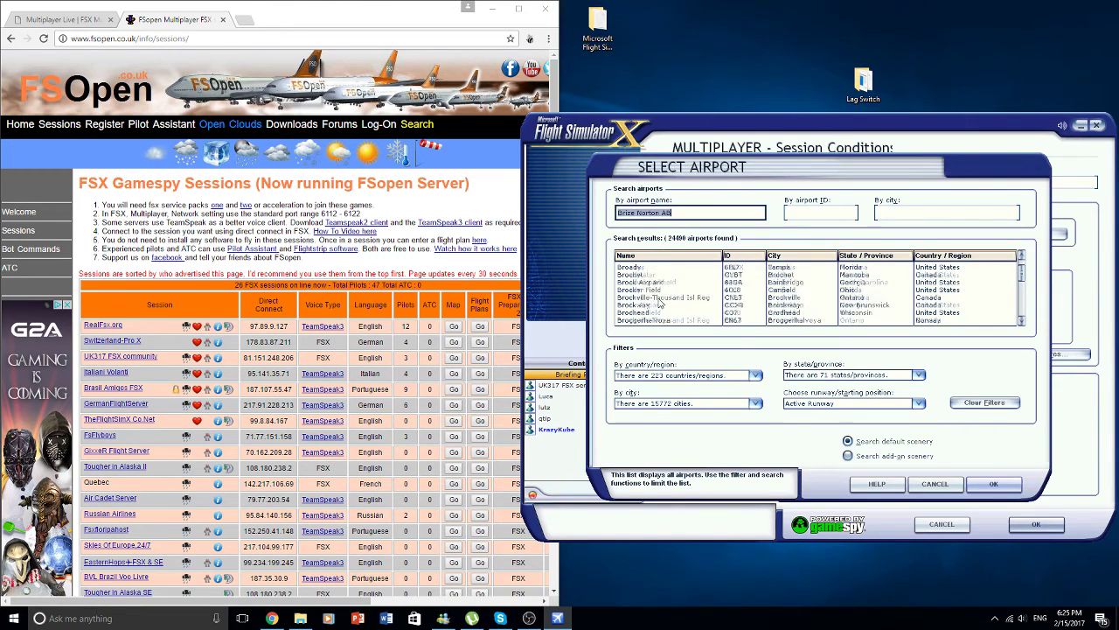
text(hea)
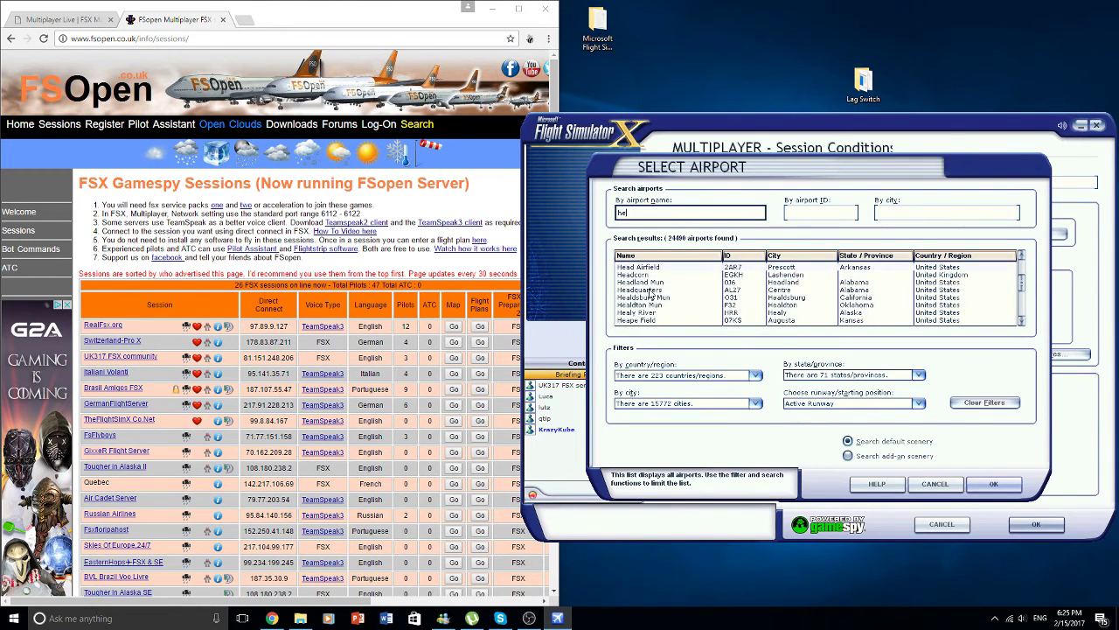
text(thr)
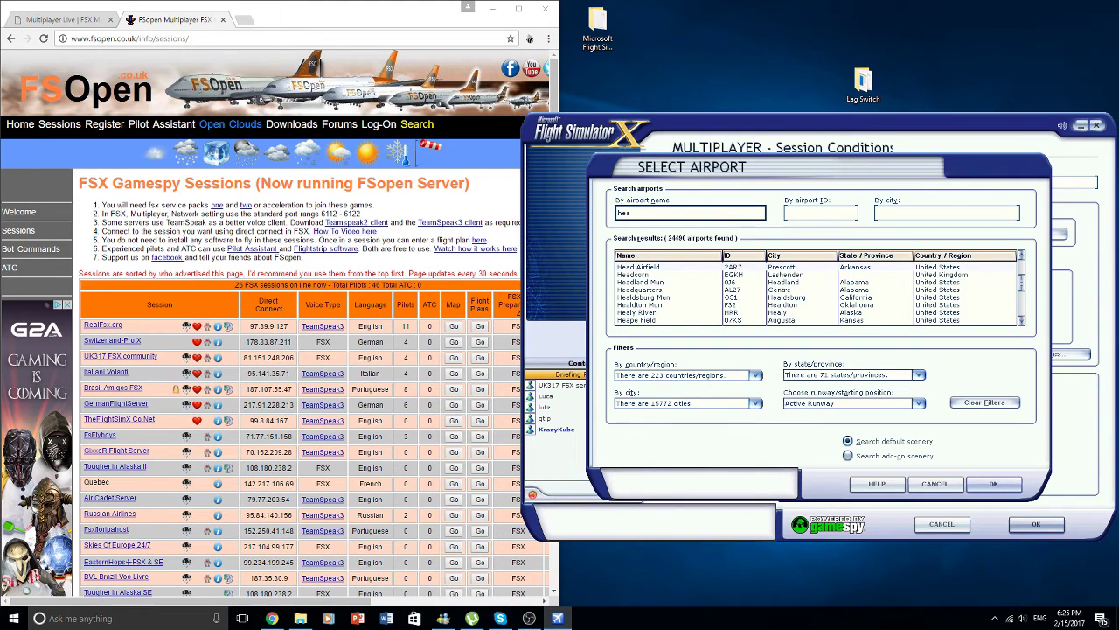
click(648, 275)
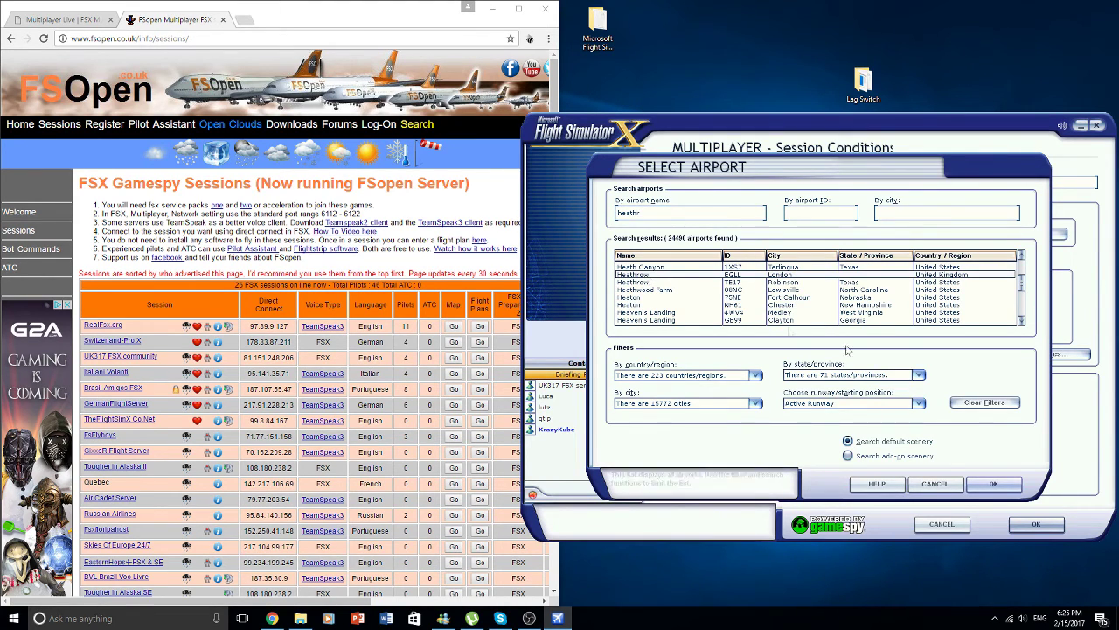
click(994, 483)
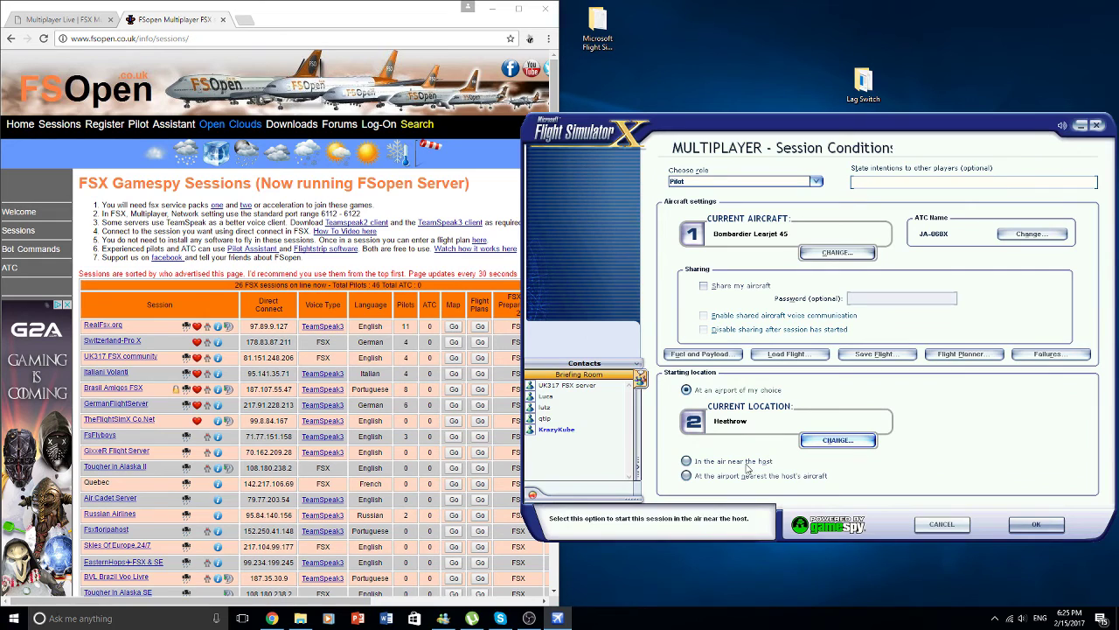
click(1050, 530)
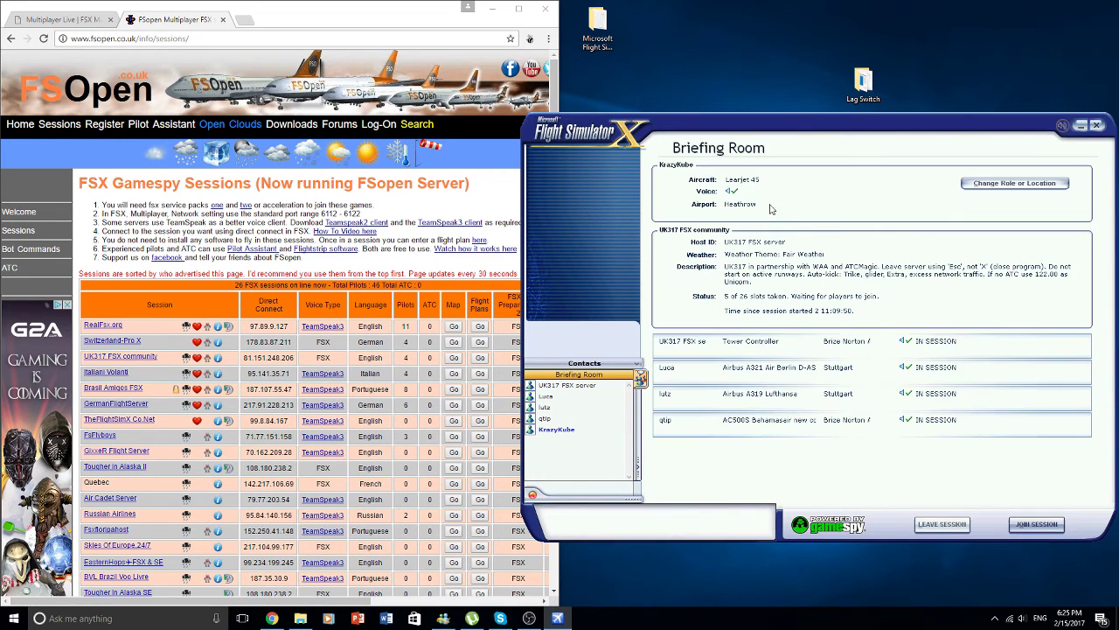